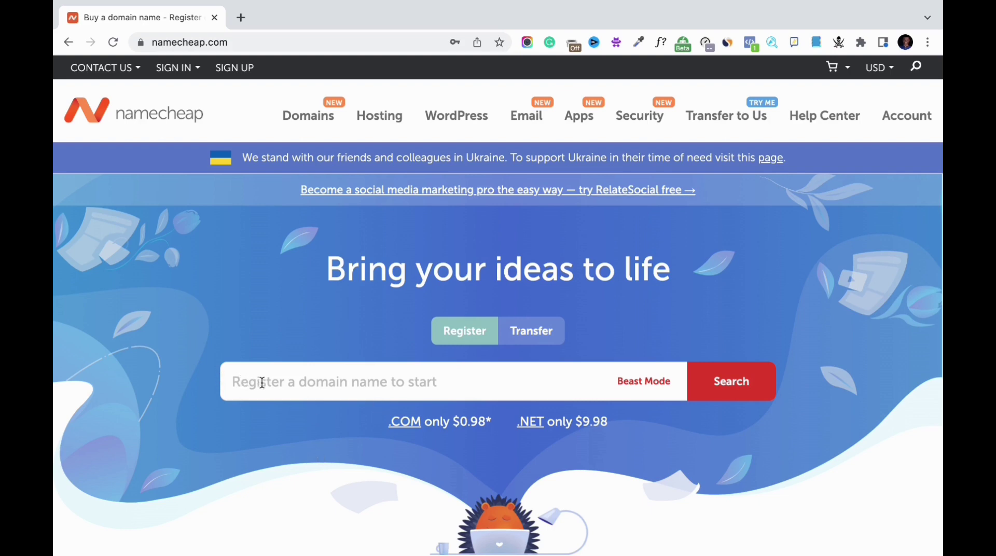
Search for 'emmanueladanu' and review the TAKEN result for emmanueladanu.com.
left_click(373, 380)
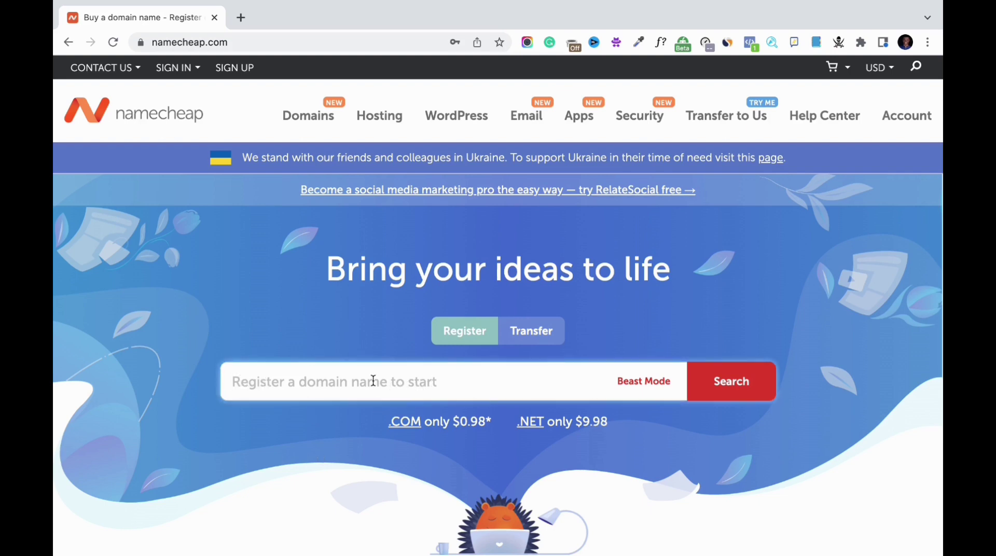
type("emmanuel")
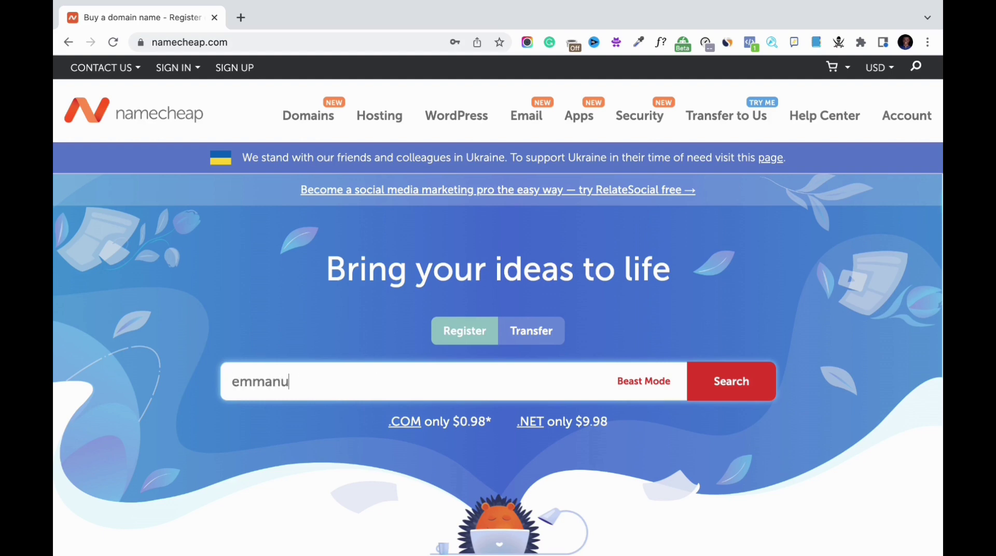
type("adanu")
left_click(738, 393)
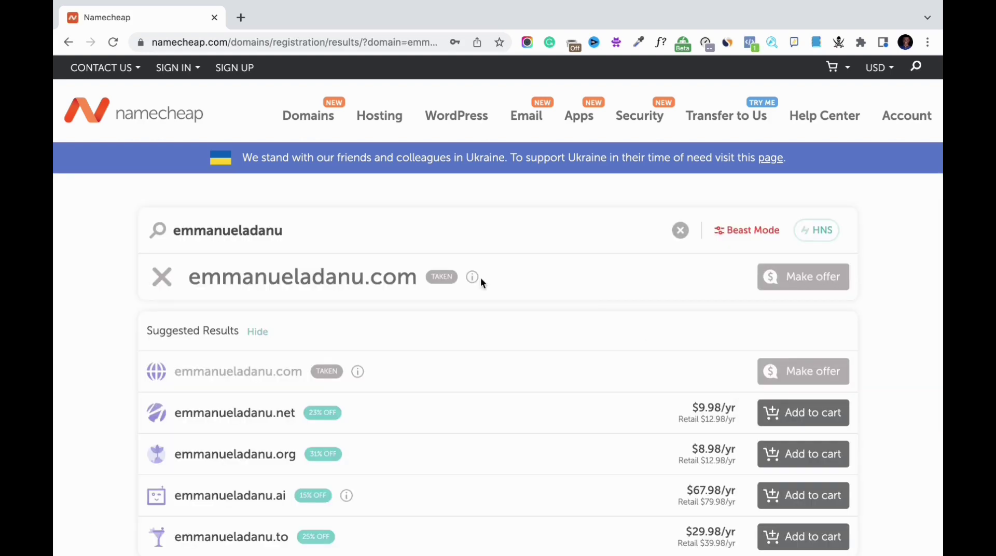
mouse_move(380, 282)
mouse_move(440, 278)
mouse_move(474, 274)
Replace the search with 'minimartblog' and add the available minimartblog.com ($0.98 first year) to the cart.
left_click(681, 235)
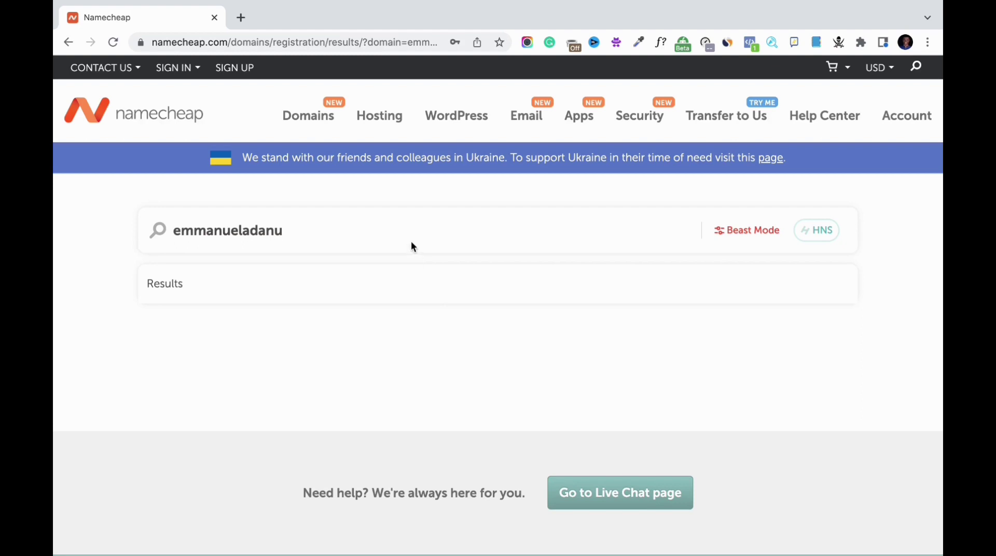
left_click(390, 237)
key("BackSpace")
key("BackSpace")
key("BackSpace")
key("BackSpace")
key("BackSpace")
key("BackSpace")
key("BackSpace")
key("BackSpace")
key("BackSpace")
key("BackSpace")
key("BackSpace")
key("BackSpace")
key("BackSpace")
type("minimar")
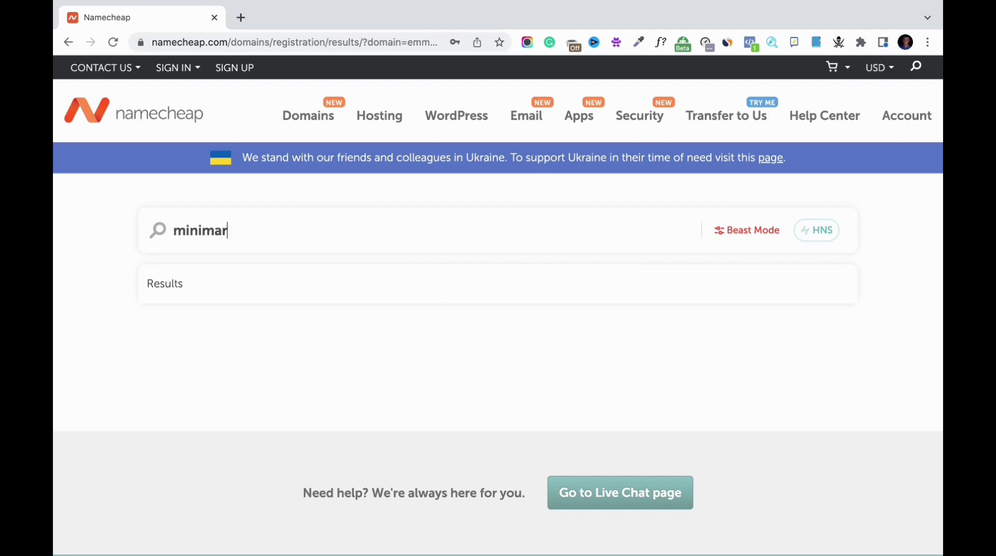
type("tblog")
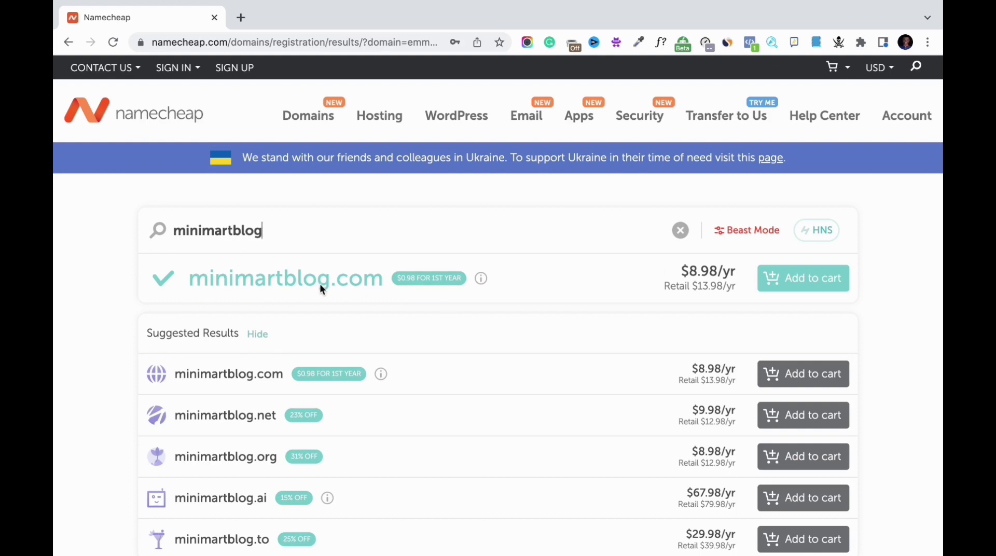
left_click(786, 280)
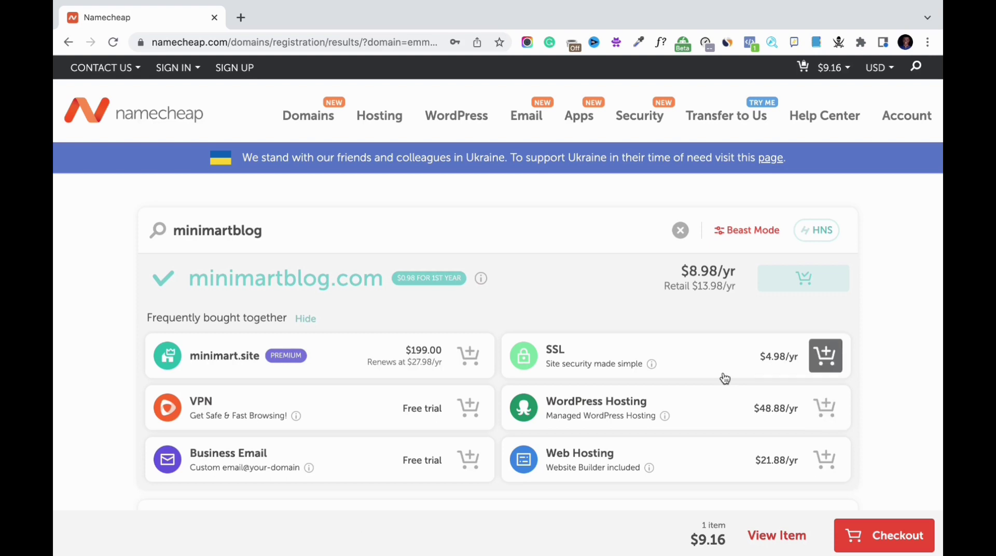
Add the SSL certificate from Frequently bought together to the cart.
left_click(825, 355)
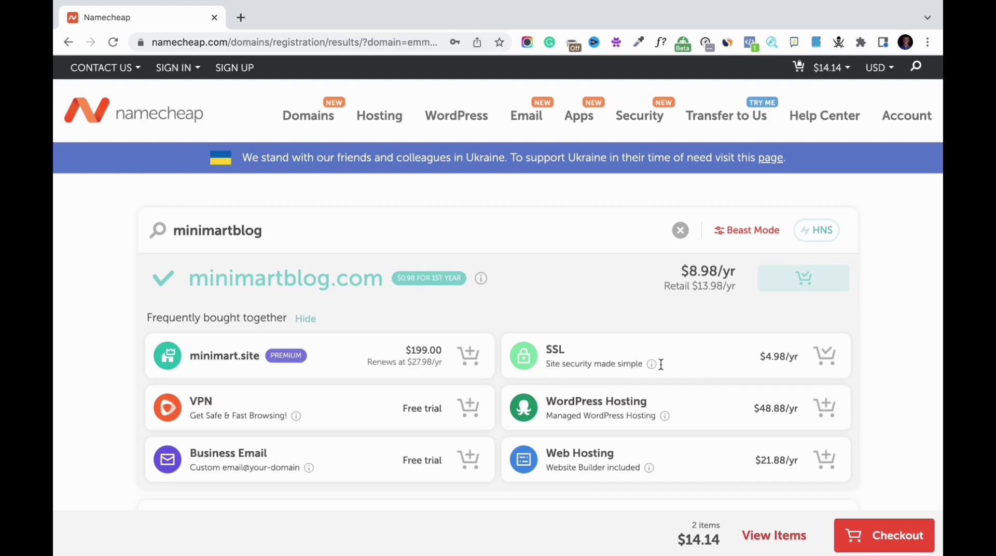
Check out, review the minimartblog.com and PositiveSSL ($4.98) cart items, and confirm the order.
left_click(894, 539)
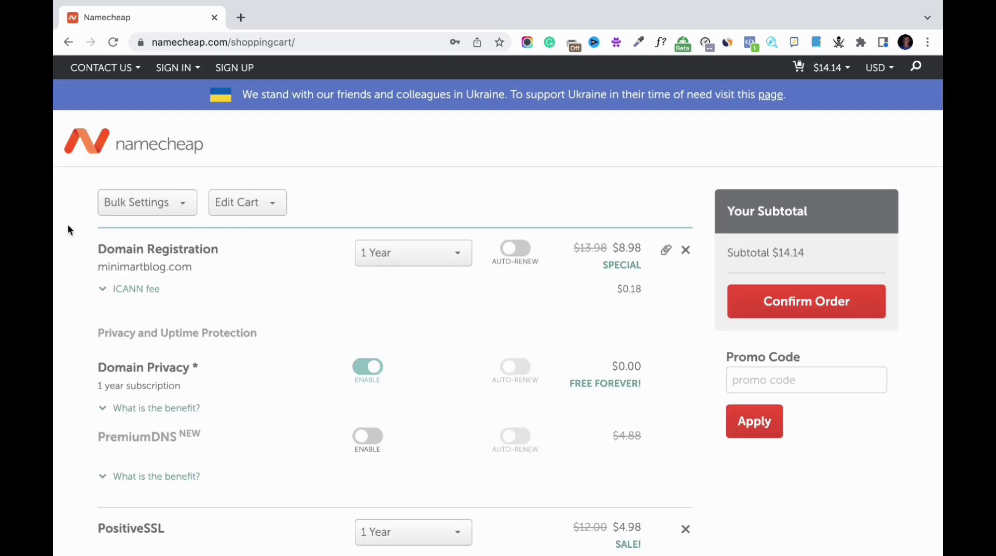
scroll(67, 224, "down", 2)
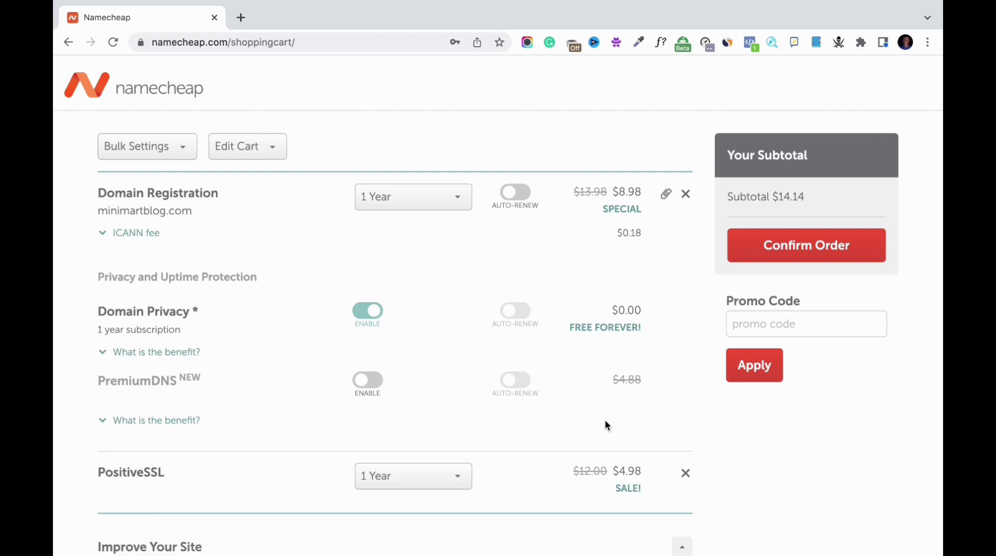
scroll(736, 412, "down", 3)
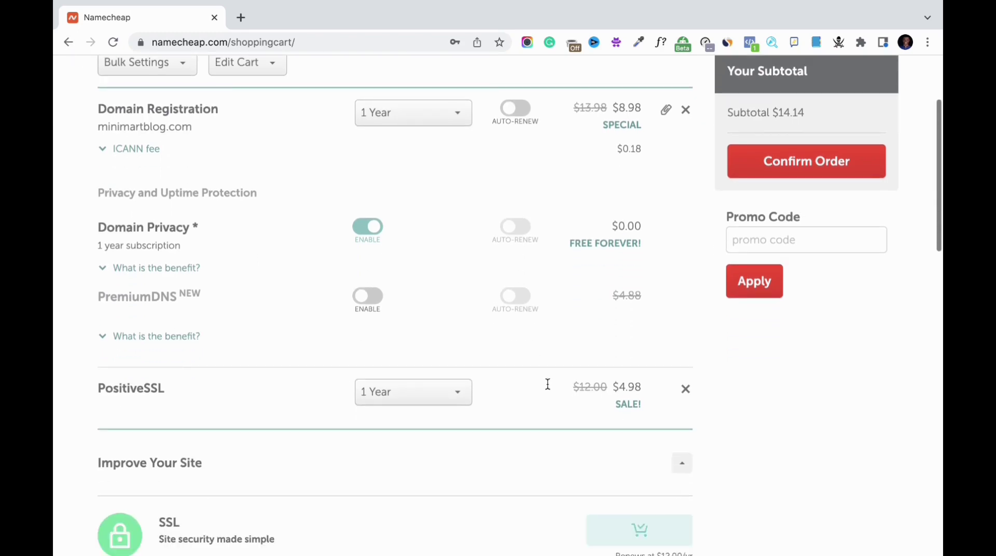
scroll(608, 408, "down", 10)
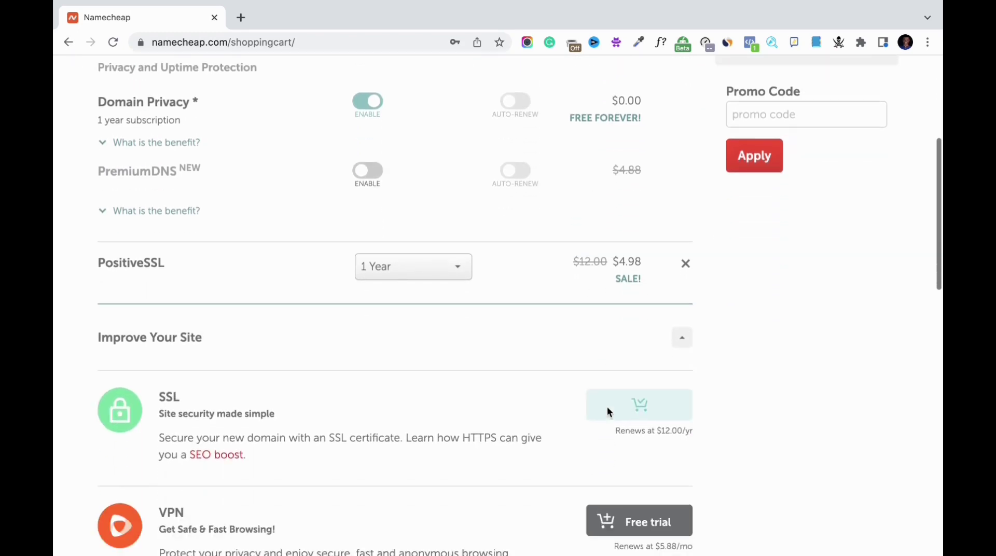
scroll(607, 407, "down", 6)
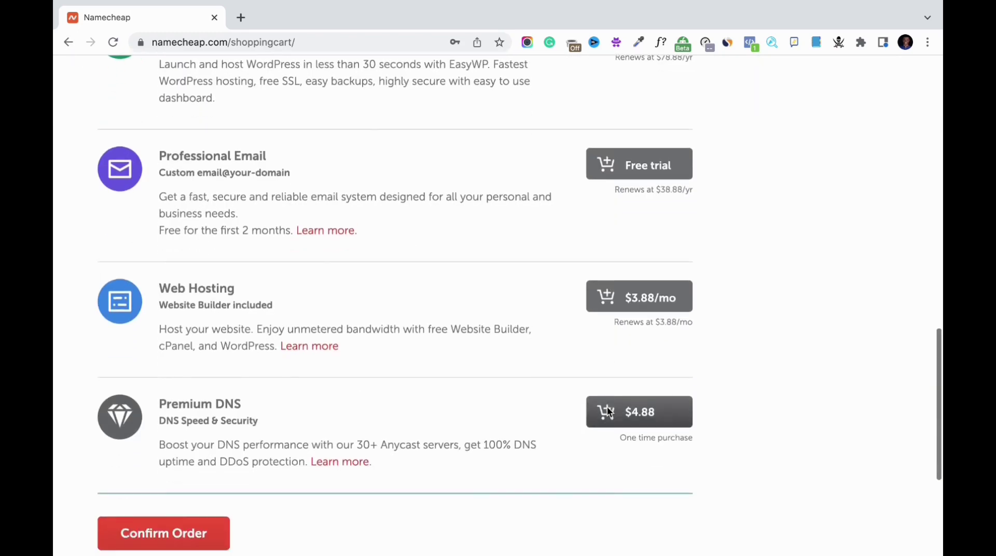
scroll(607, 410, "up", 6)
scroll(607, 412, "up", 4)
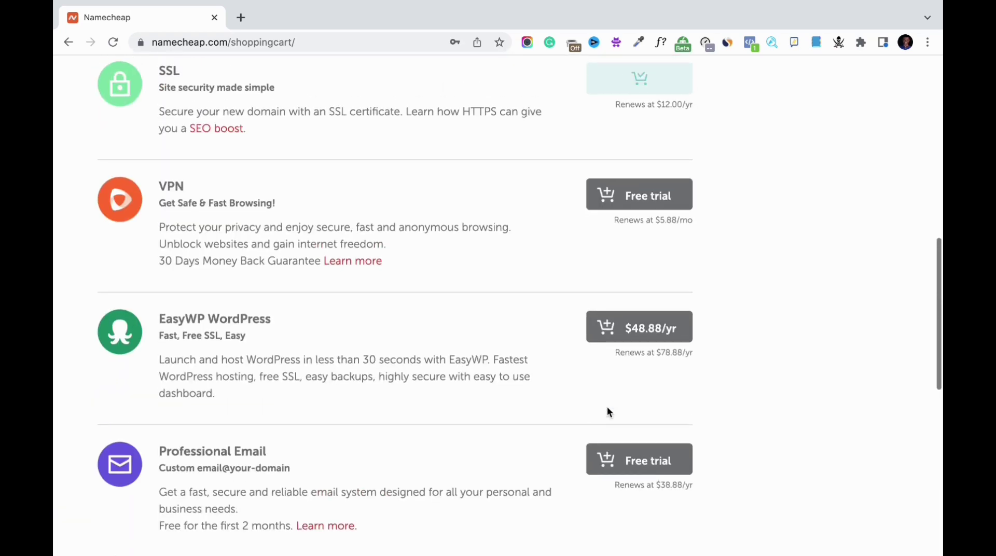
scroll(940, 255, "up", 1)
scroll(940, 255, "up", 10)
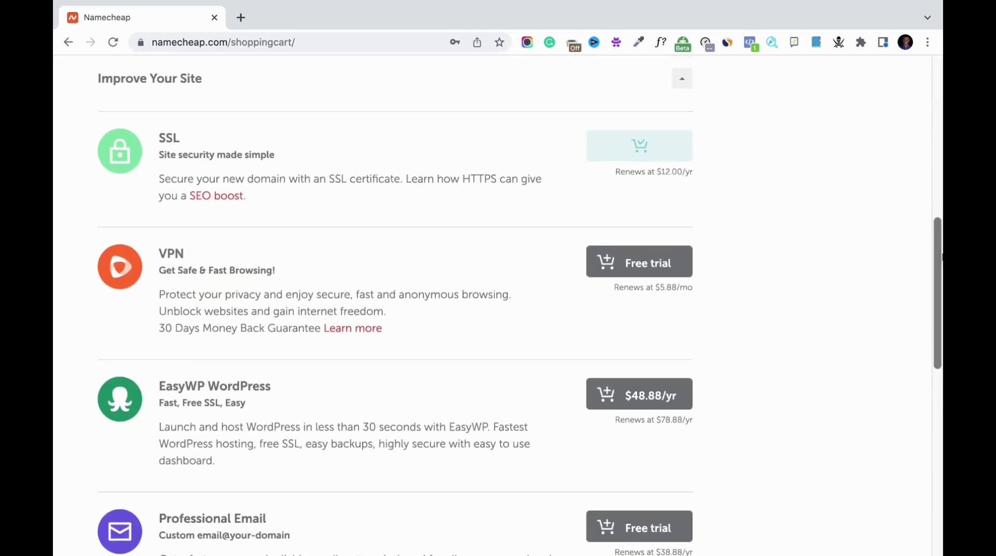
scroll(941, 257, "down", 12)
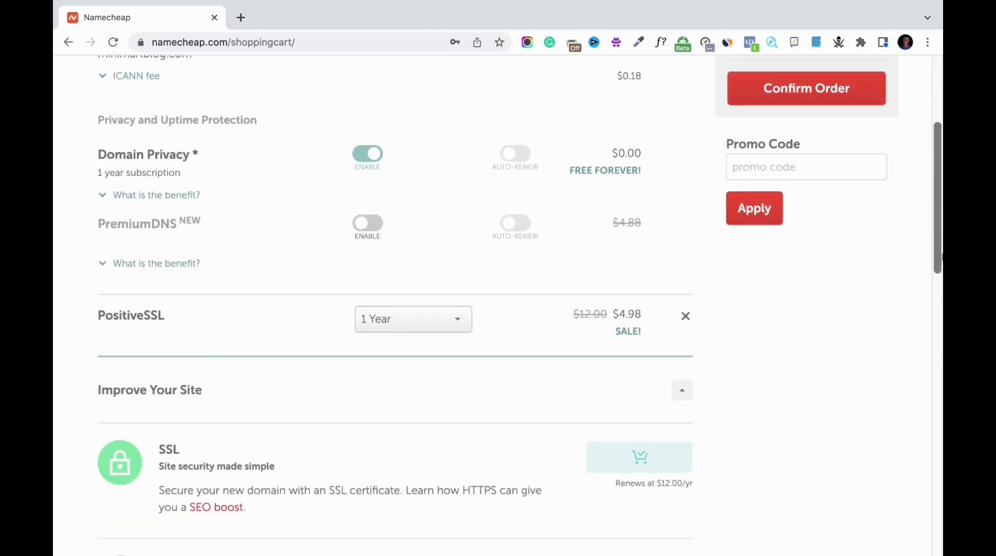
scroll(942, 257, "down", 4)
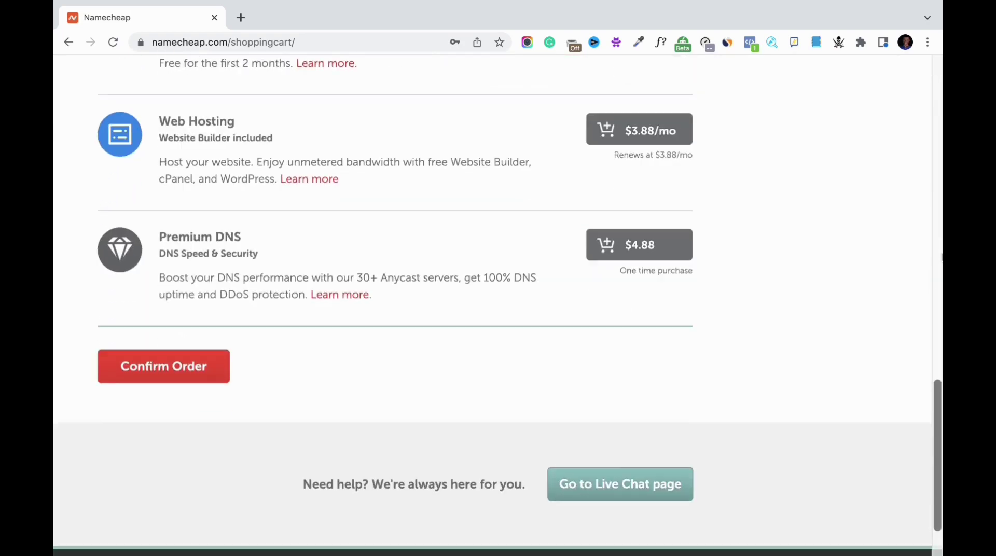
left_click(172, 360)
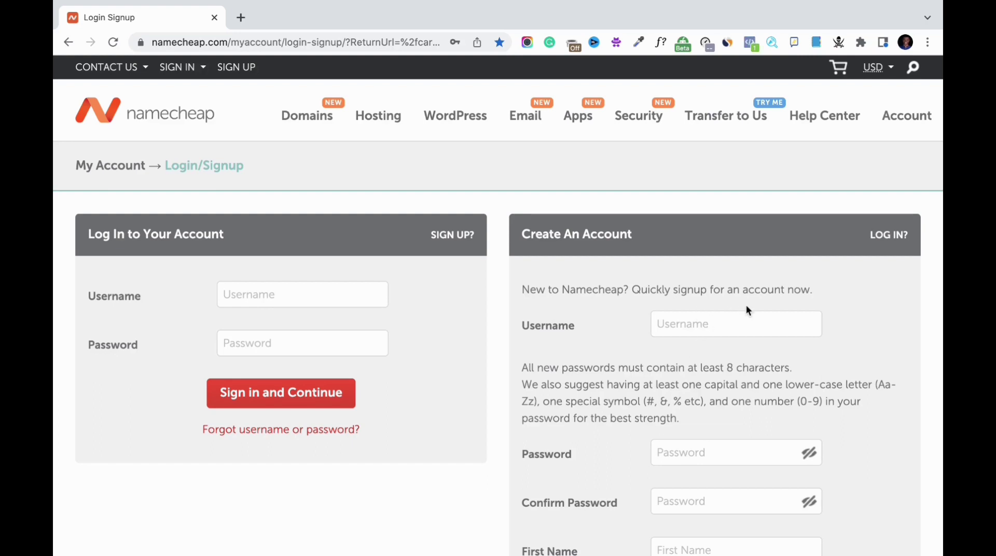
Sign up for a new Namecheap account with a chosen username and continue the order.
scroll(869, 291, "down", 4)
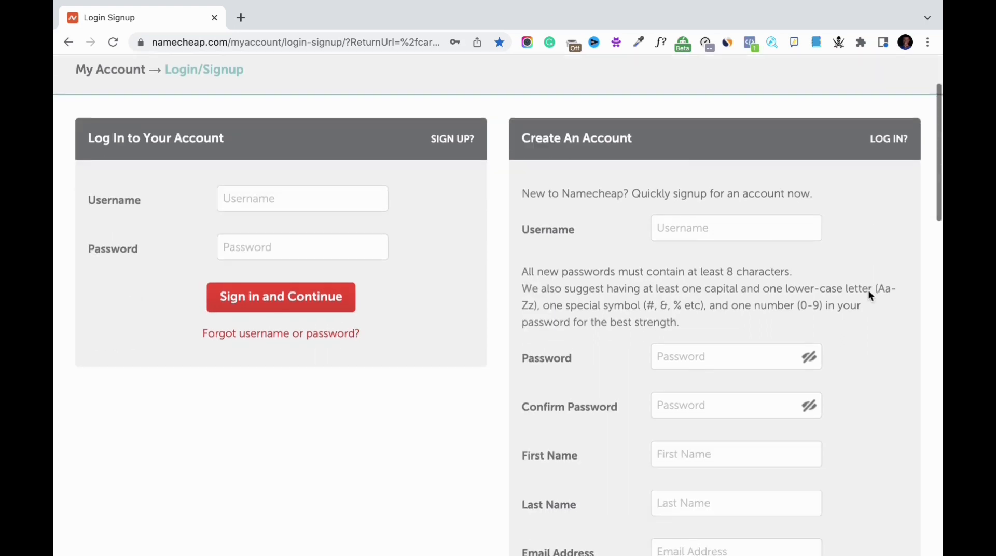
left_click(693, 130)
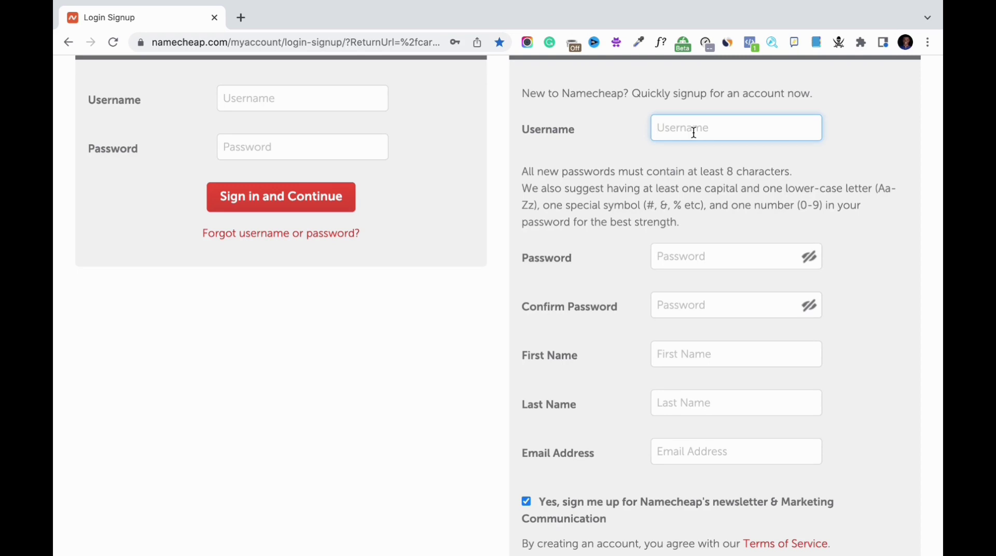
type("theemanuela")
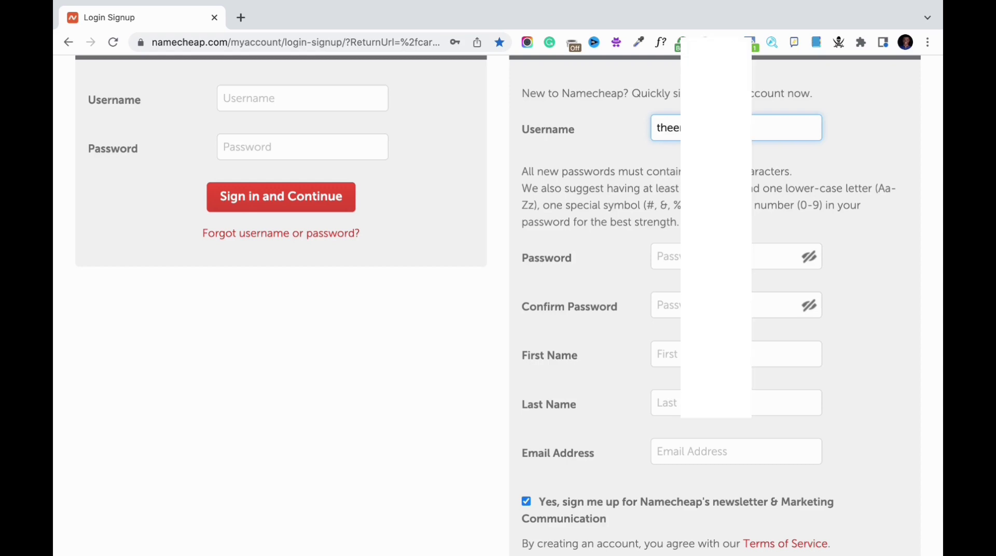
key("Return")
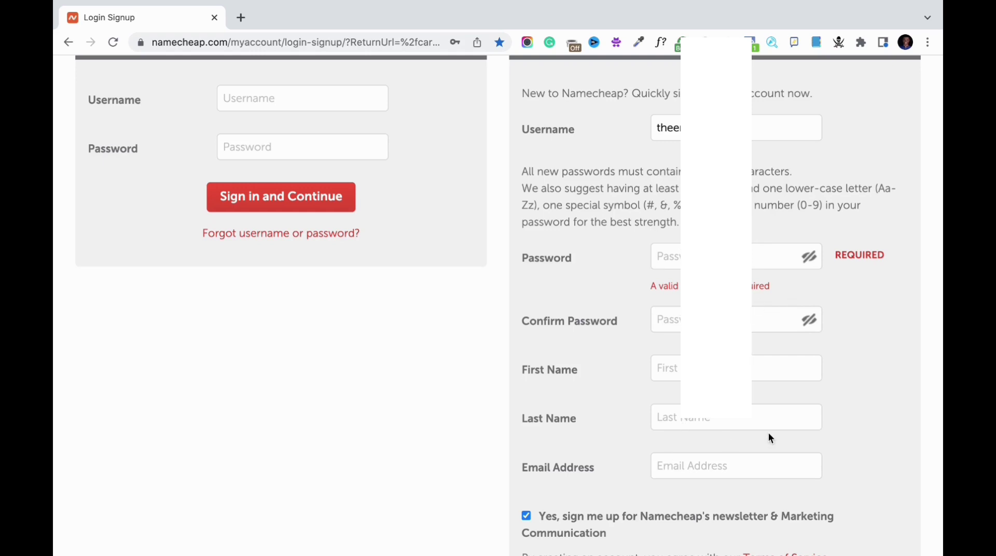
scroll(880, 387, "down", 2)
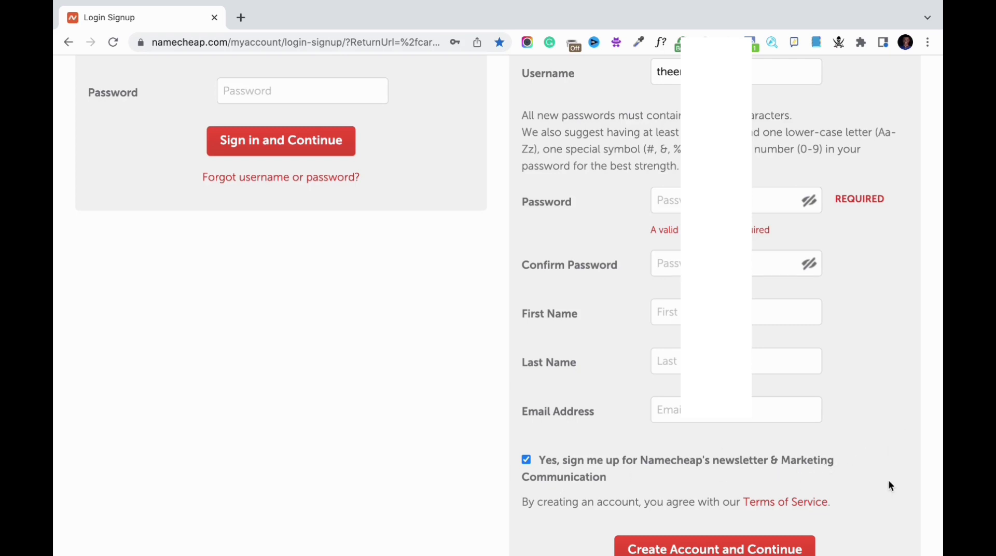
scroll(888, 486, "down", 2)
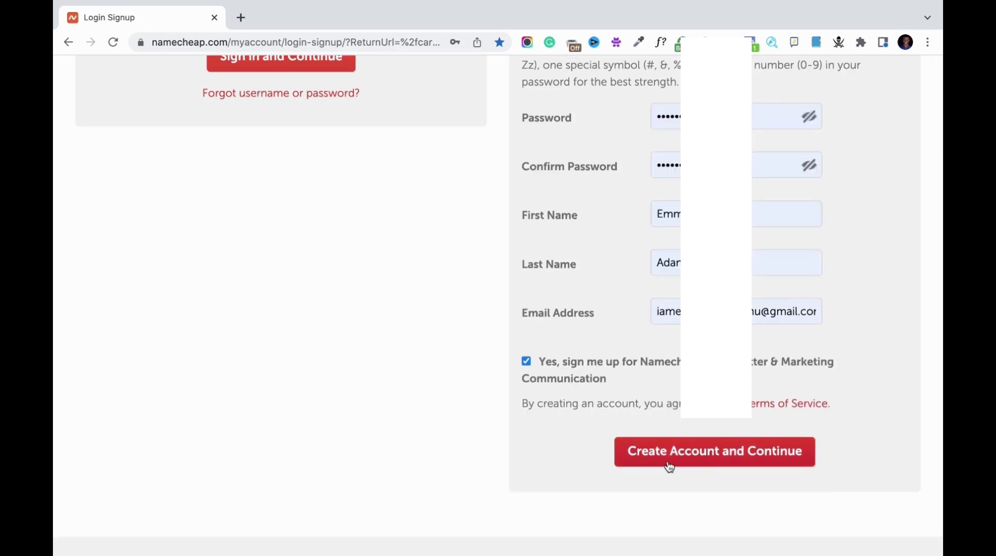
left_click(731, 461)
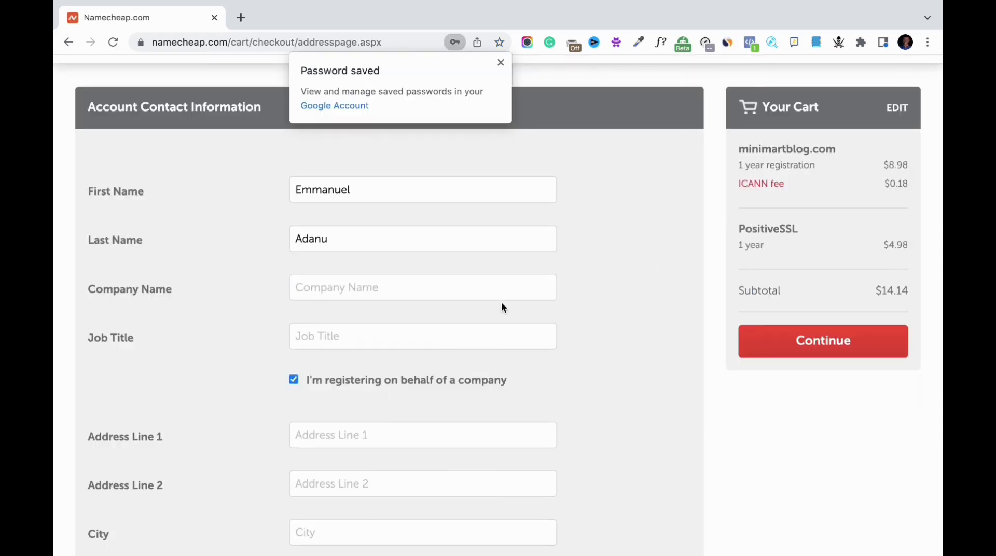
Untick 'I'm registering on behalf of a company' and submit the account contact details.
left_click(294, 379)
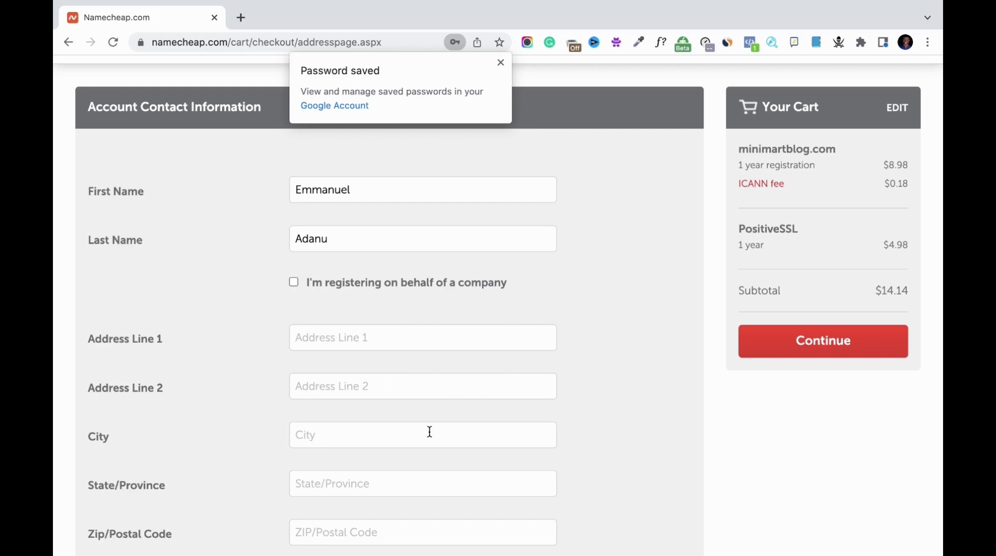
scroll(367, 418, "down", 3)
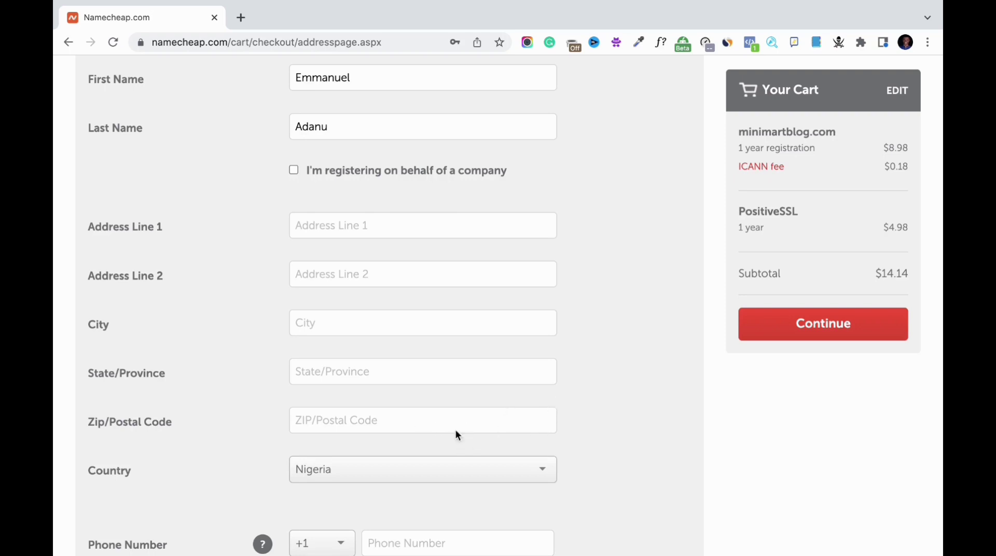
scroll(624, 396, "down", 1)
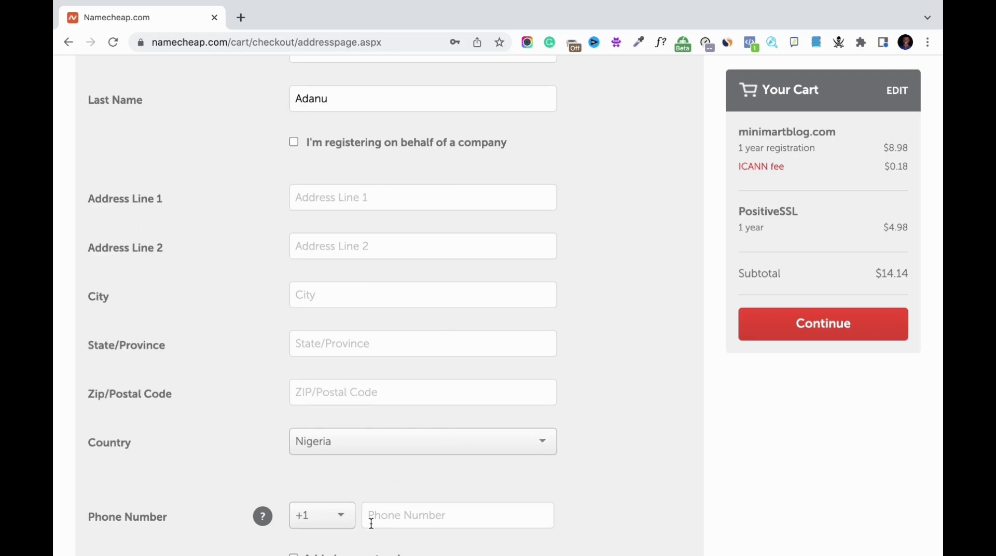
scroll(466, 488, "down", 8)
scroll(560, 456, "down", 2)
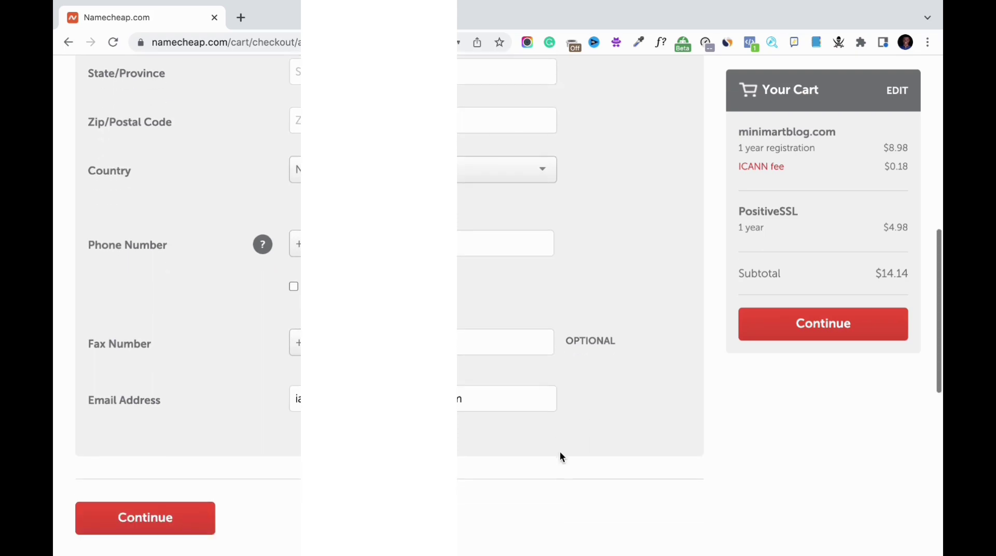
left_click(181, 511)
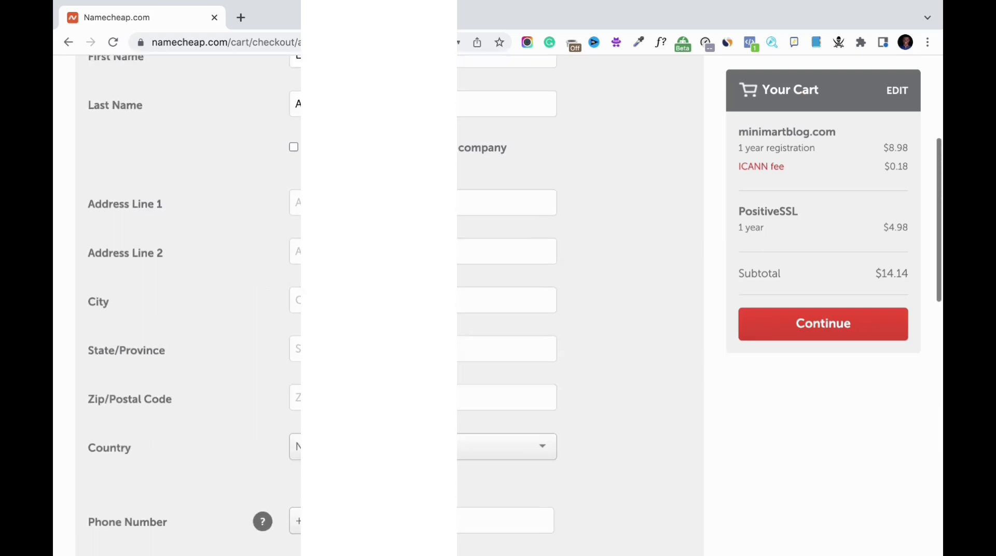
scroll(186, 528, "down", 5)
left_click(186, 528)
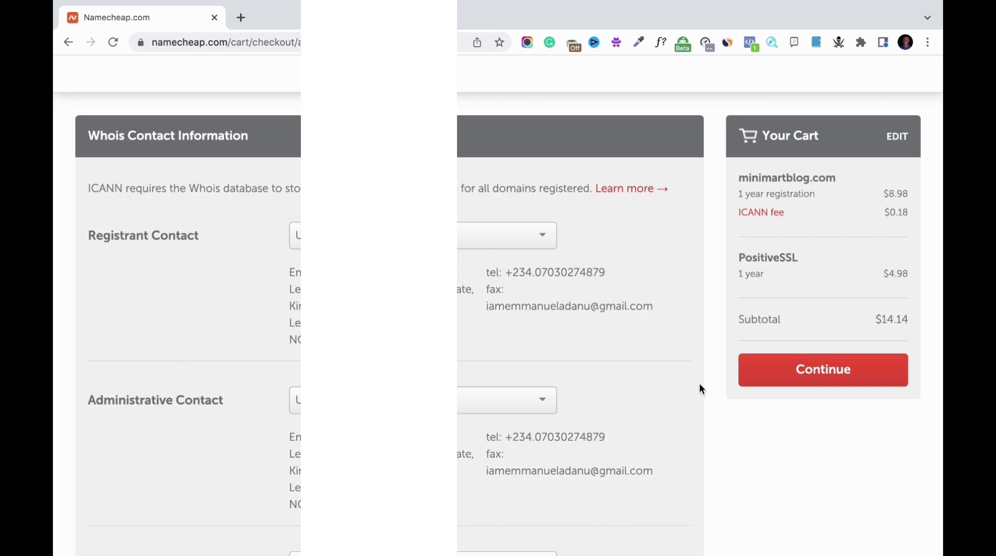
Set the technical contact back to the account's own details after briefly choosing a new contact.
scroll(699, 384, "down", 5)
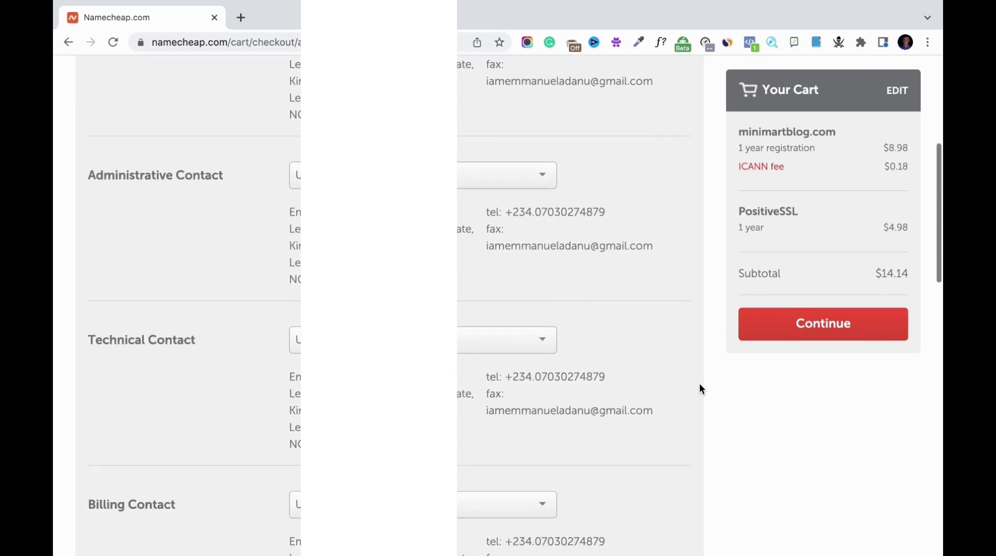
scroll(699, 389, "down", 4)
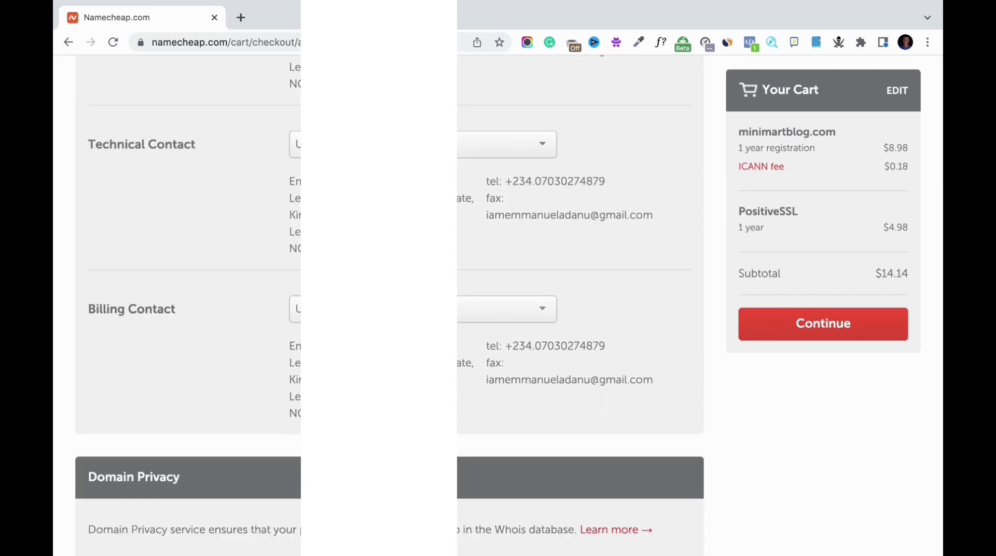
left_click(508, 145)
left_click(507, 196)
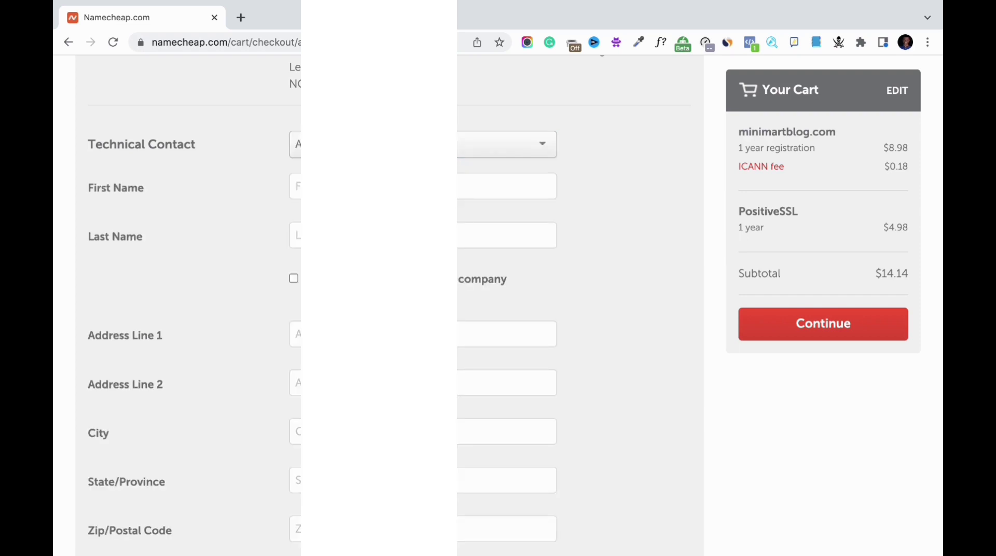
left_click(508, 144)
left_click(507, 169)
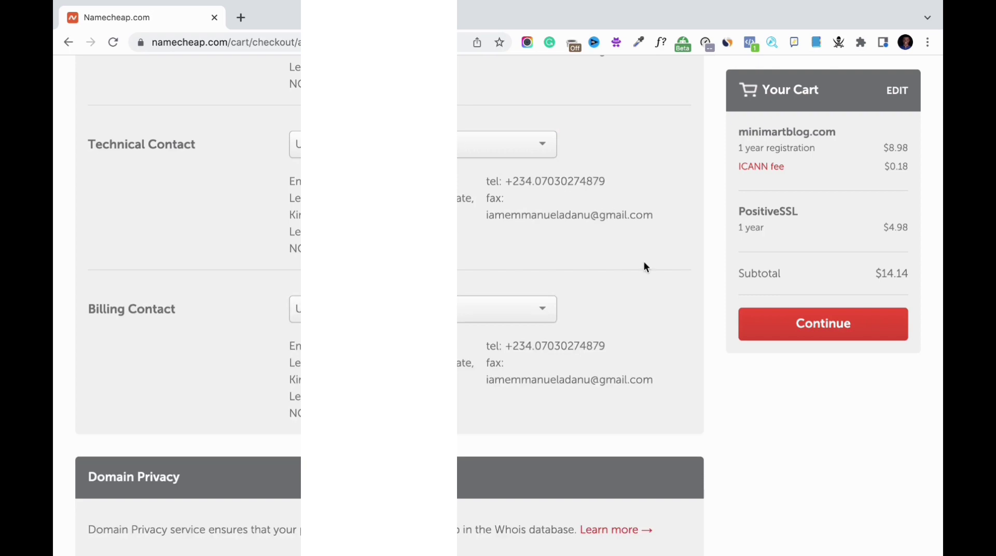
scroll(690, 88, "down", 5)
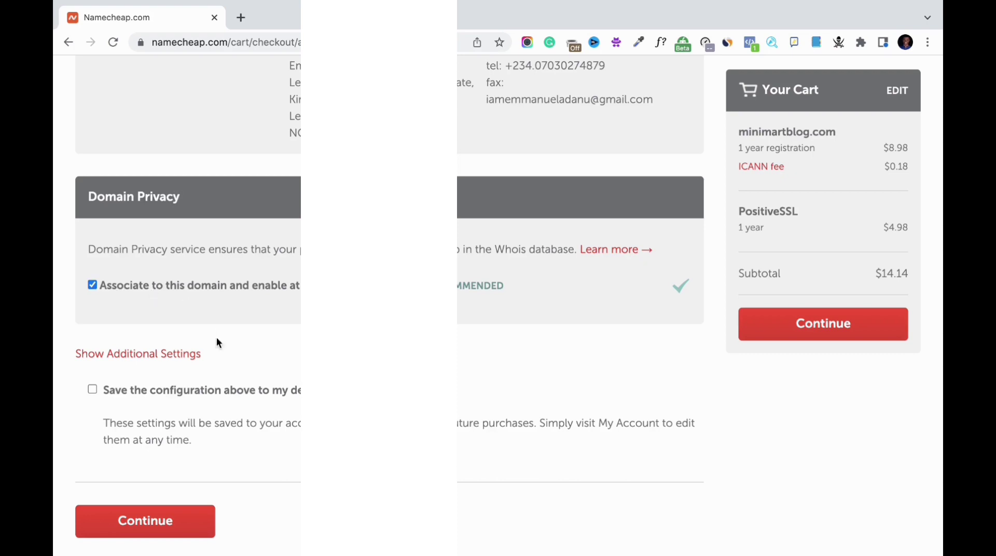
scroll(190, 373, "down", 1)
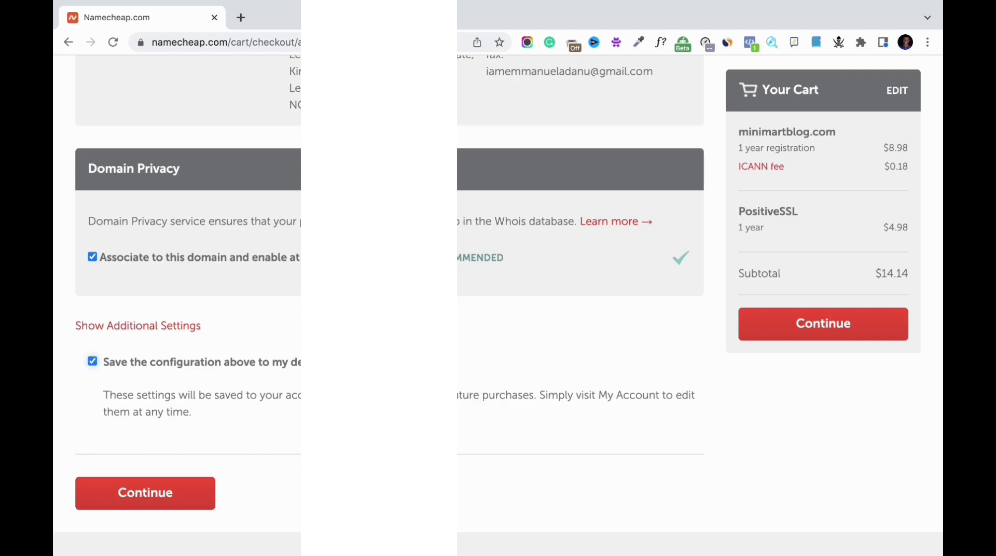
Submit the Whois contacts and look through the payment method, receipt and renewal sections.
left_click(179, 490)
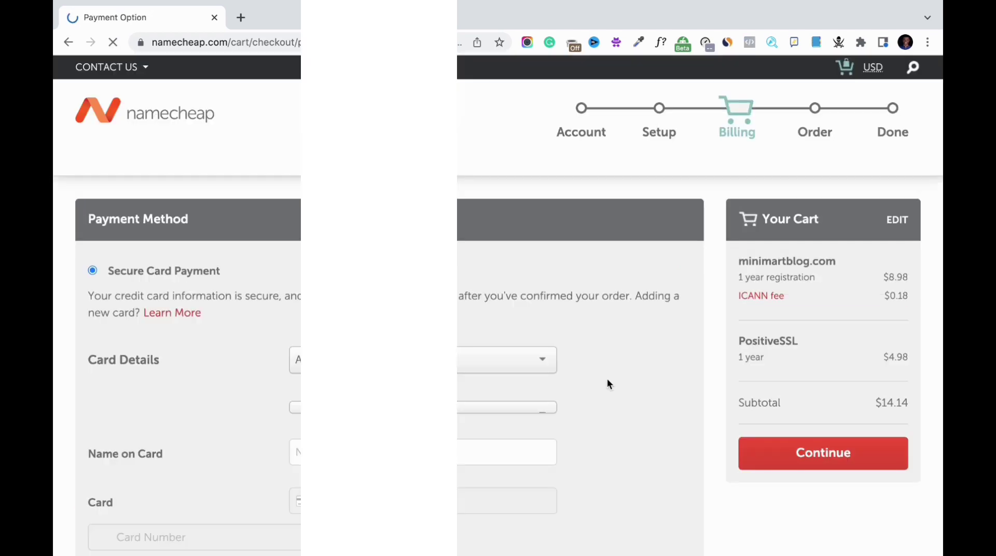
scroll(608, 381, "down", 3)
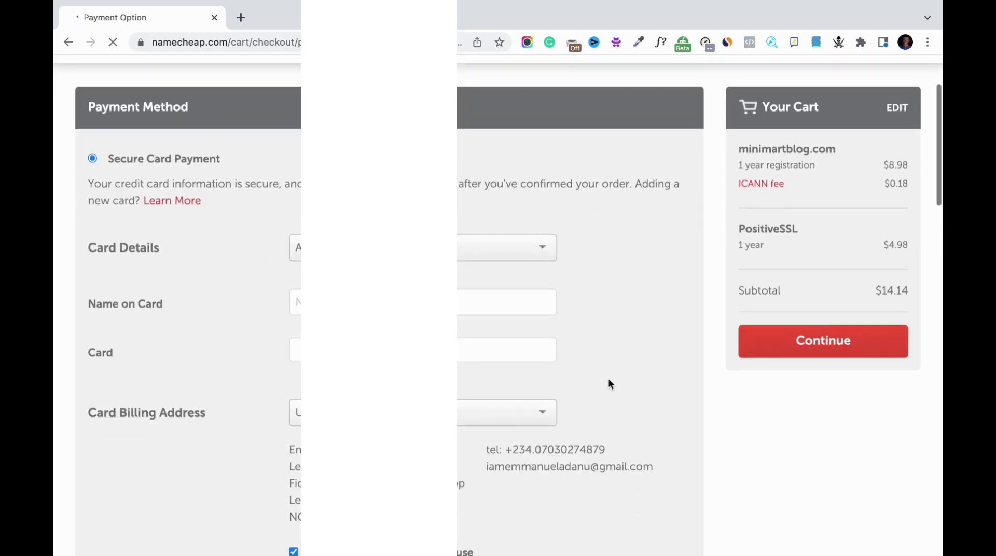
scroll(485, 289, "down", 2)
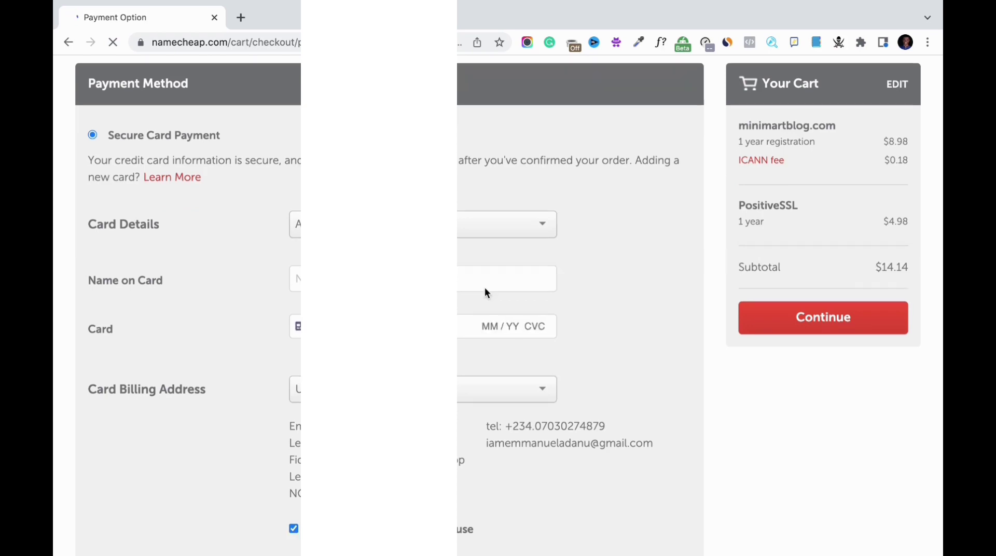
scroll(486, 289, "down", 2)
scroll(674, 177, "down", 5)
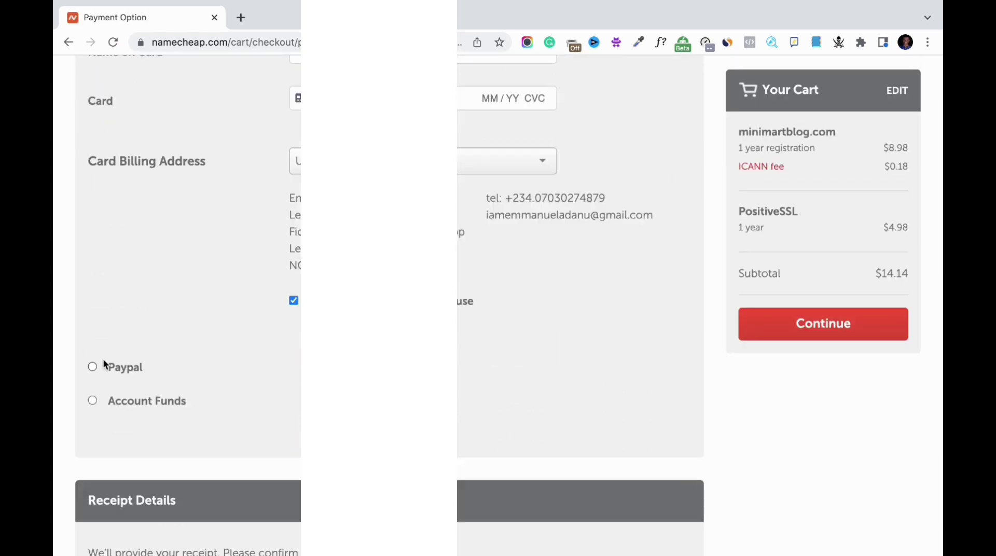
scroll(124, 358, "down", 2)
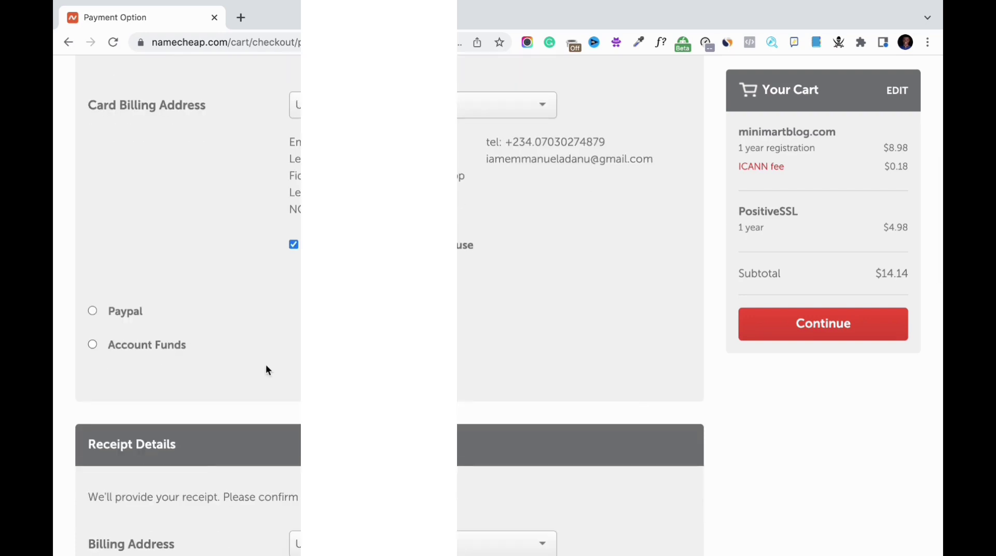
scroll(266, 364, "down", 4)
scroll(151, 288, "down", 1)
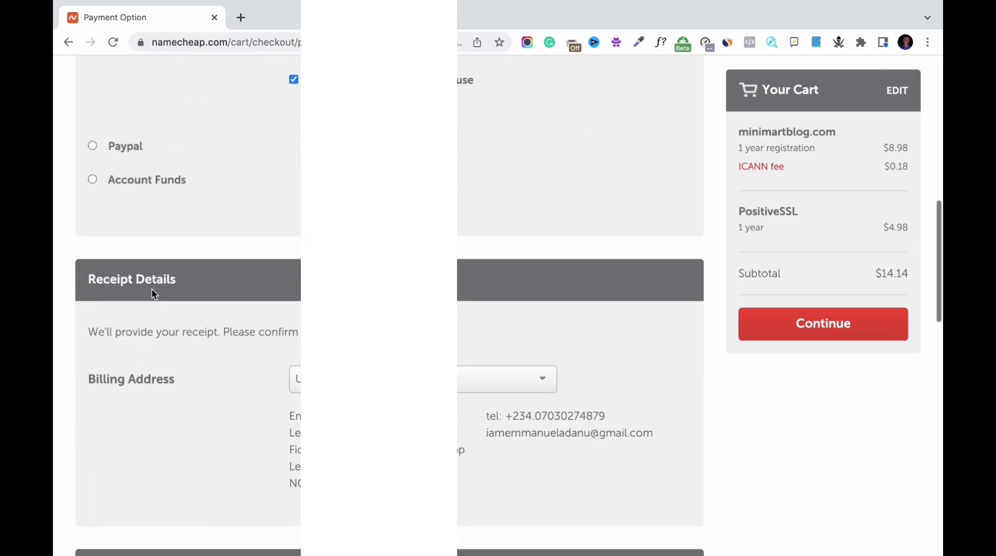
scroll(151, 294, "down", 7)
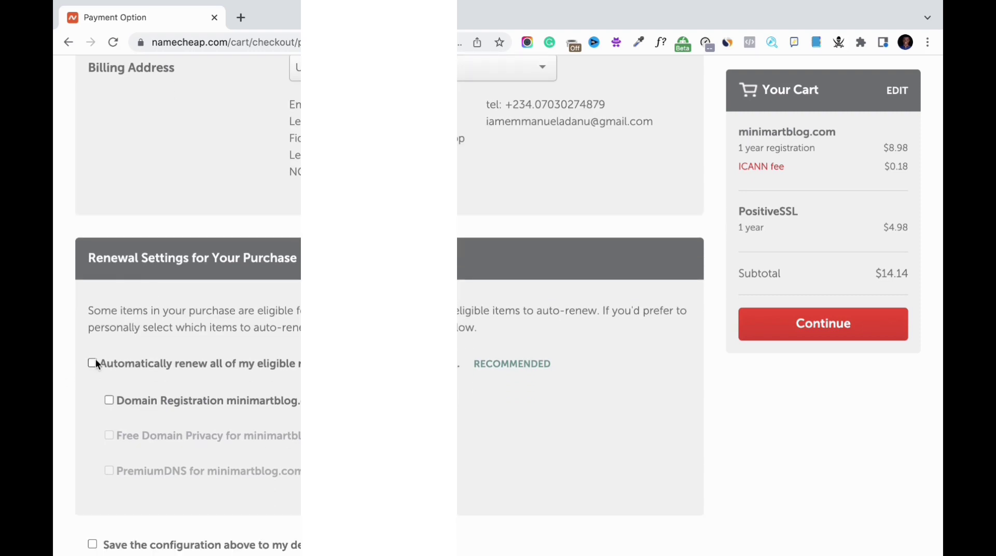
scroll(106, 396, "down", 1)
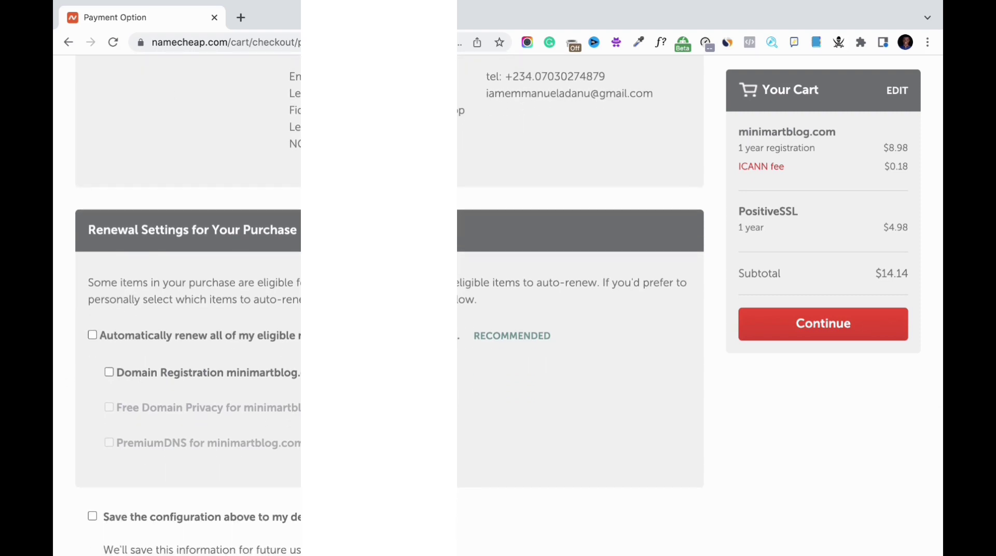
scroll(234, 415, "down", 1)
scroll(84, 332, "down", 6)
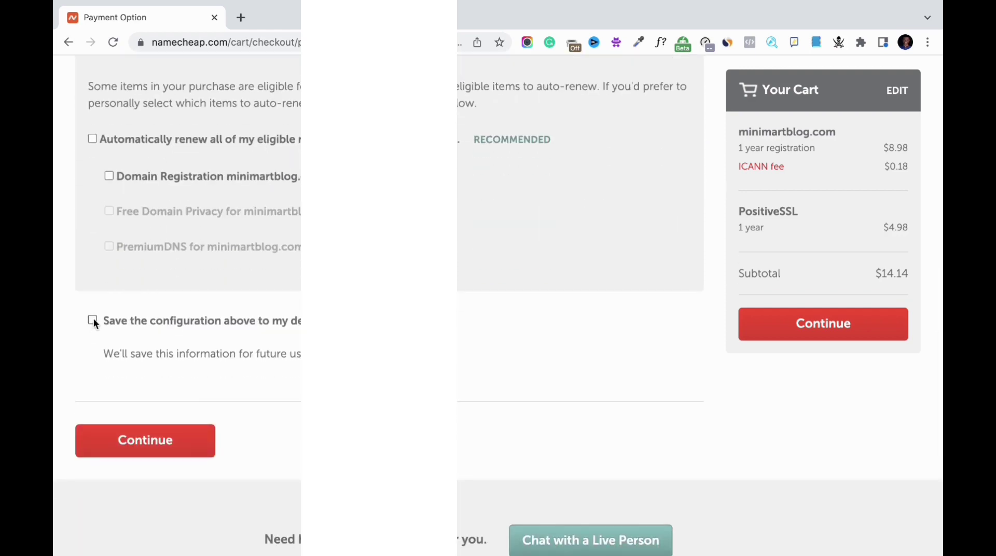
Toggle the save-as-defaults checkbox on and then off again.
left_click(93, 319)
left_click(94, 321)
scroll(93, 320, "up", 7)
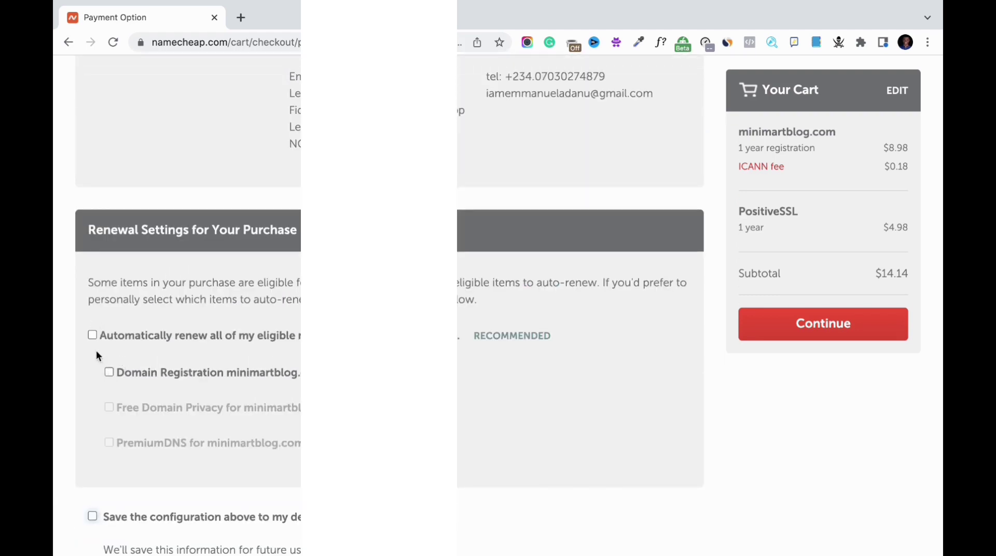
left_click(93, 334)
scroll(300, 428, "down", 10)
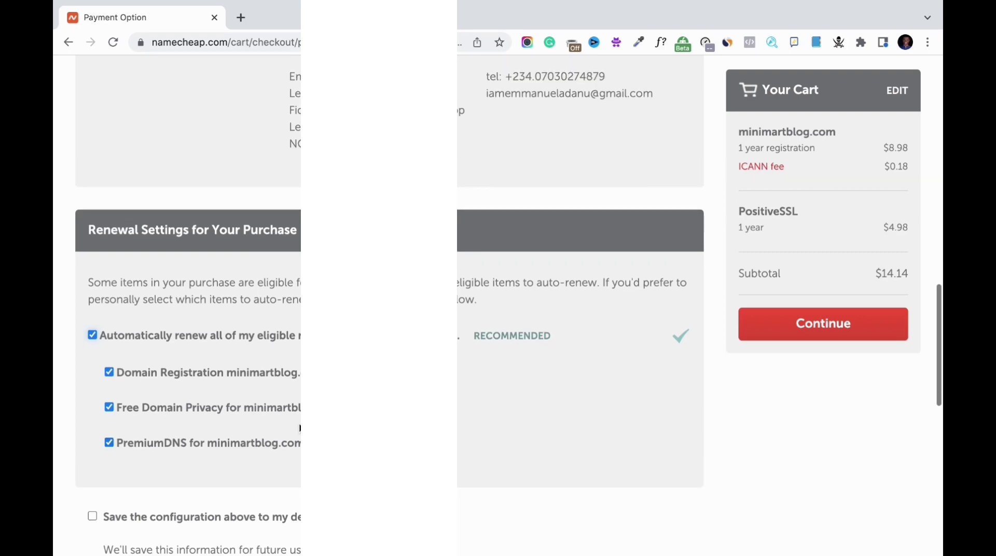
scroll(299, 424, "up", 15)
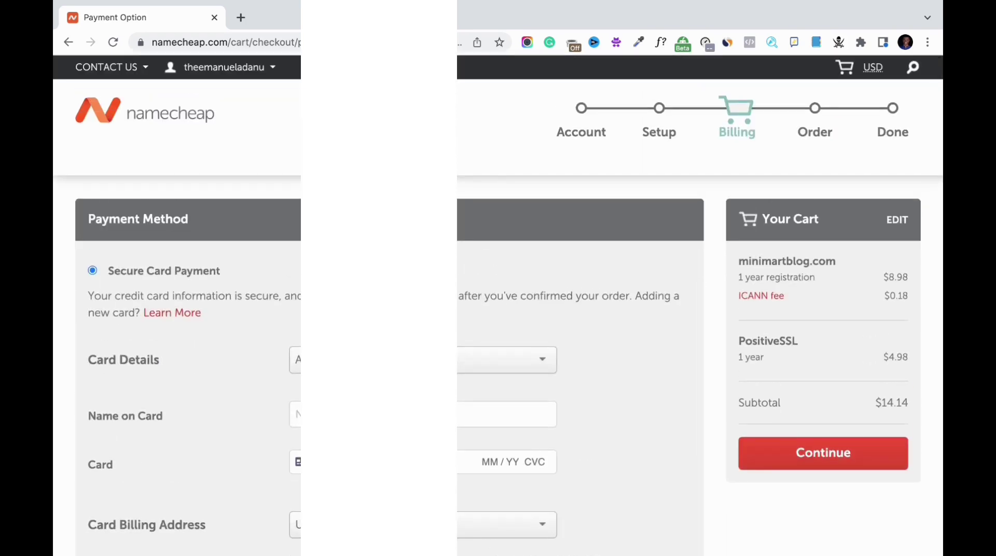
scroll(619, 394, "down", 8)
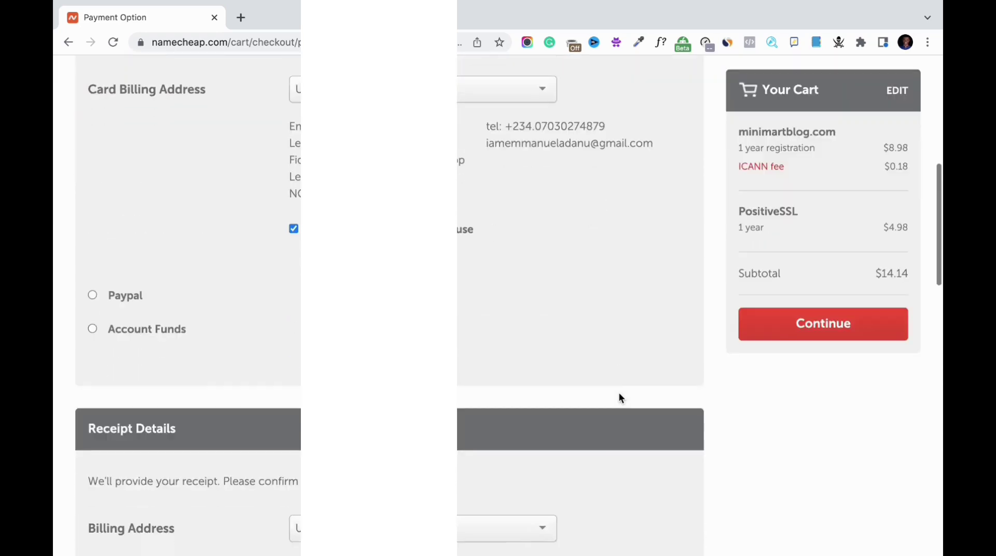
scroll(620, 397, "down", 15)
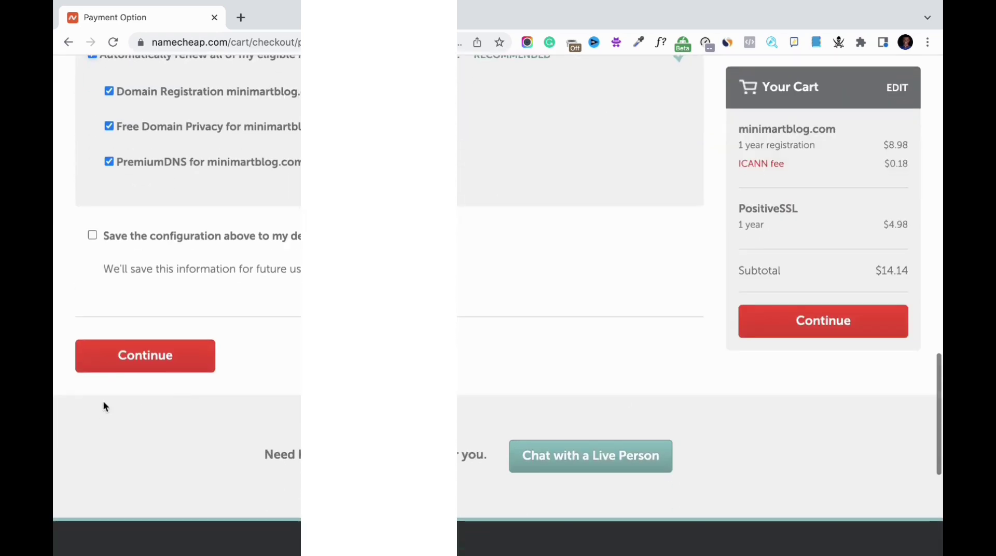
scroll(532, 337, "up", 15)
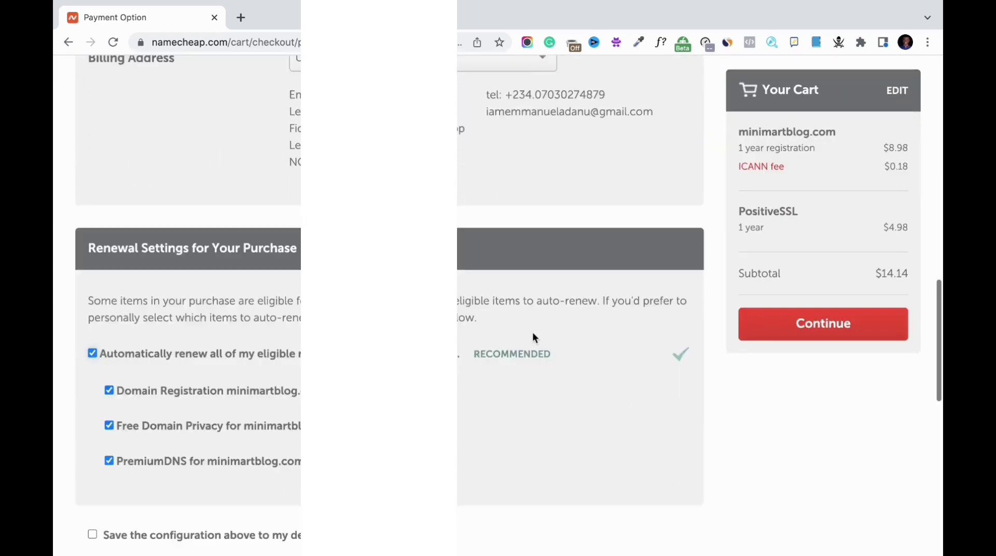
scroll(532, 337, "down", 3)
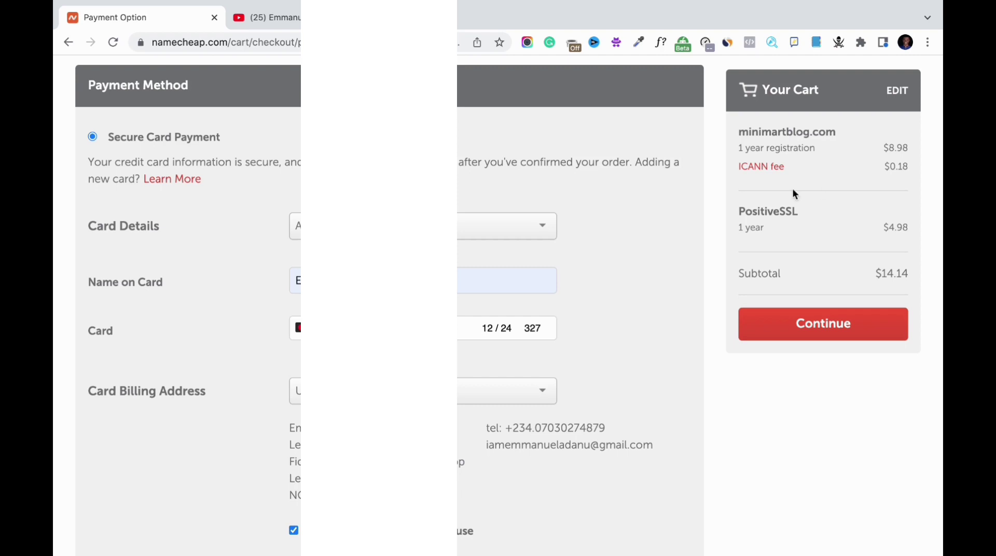
Scroll through Renewal Settings, with auto-renew left off, down to the Continue button.
scroll(761, 356, "down", 5)
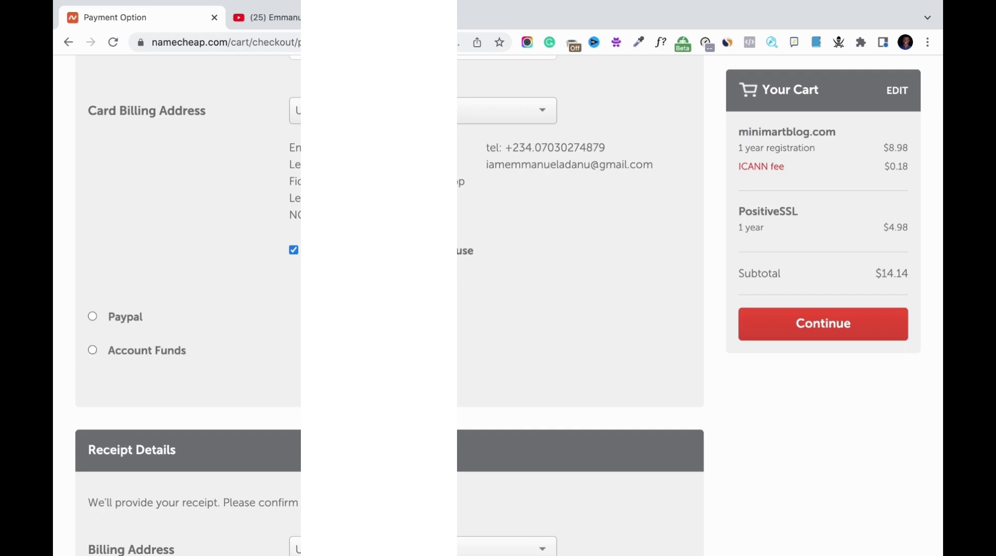
scroll(508, 306, "up", 3)
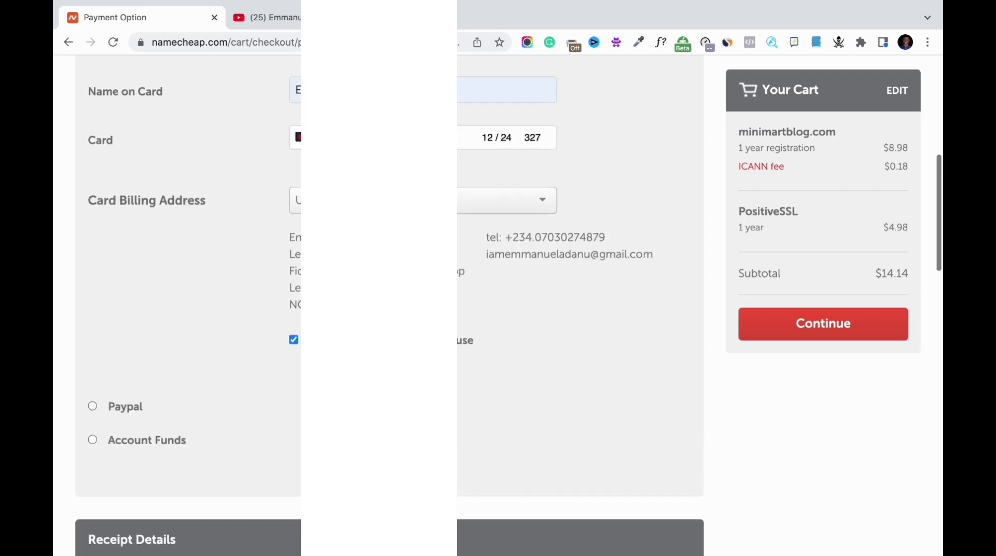
scroll(508, 306, "down", 5)
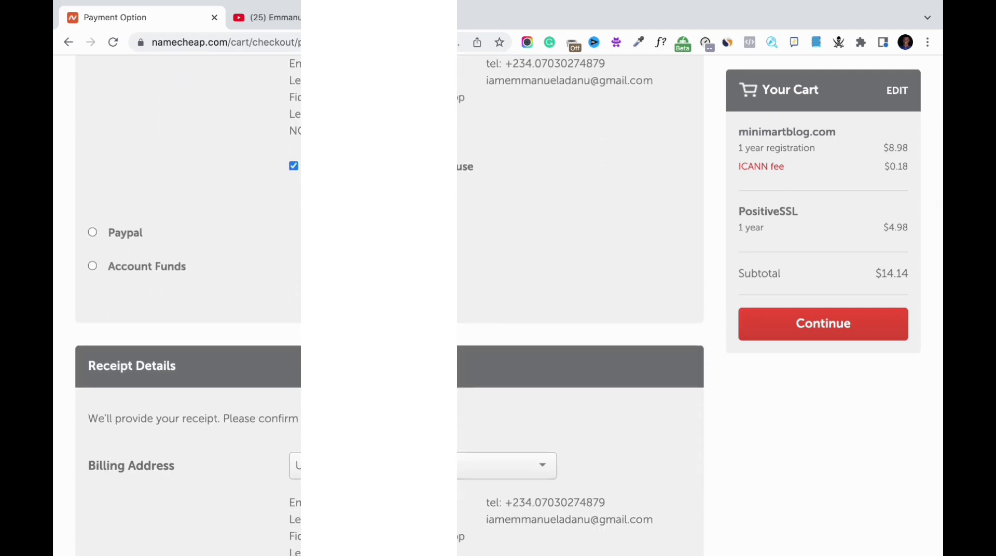
scroll(508, 307, "down", 3)
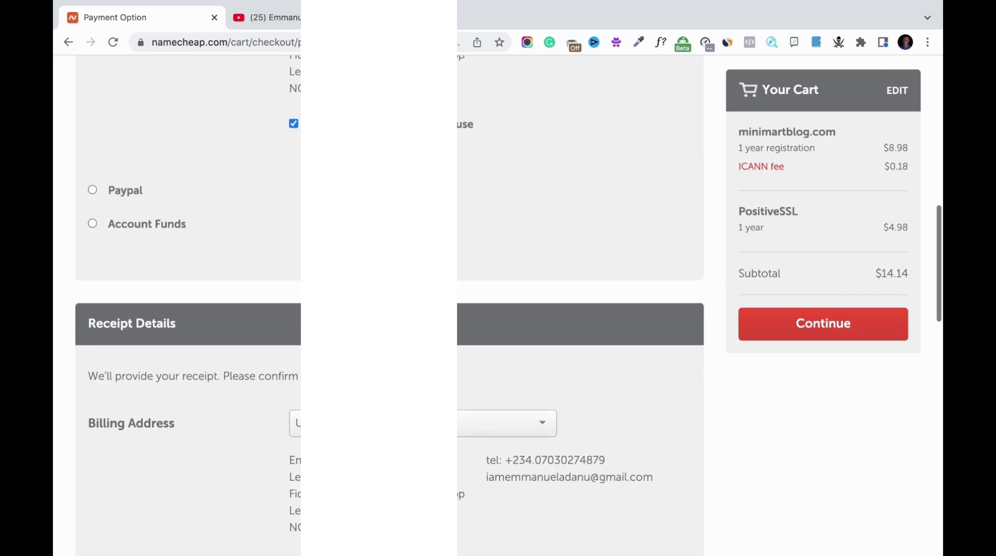
scroll(508, 306, "down", 9)
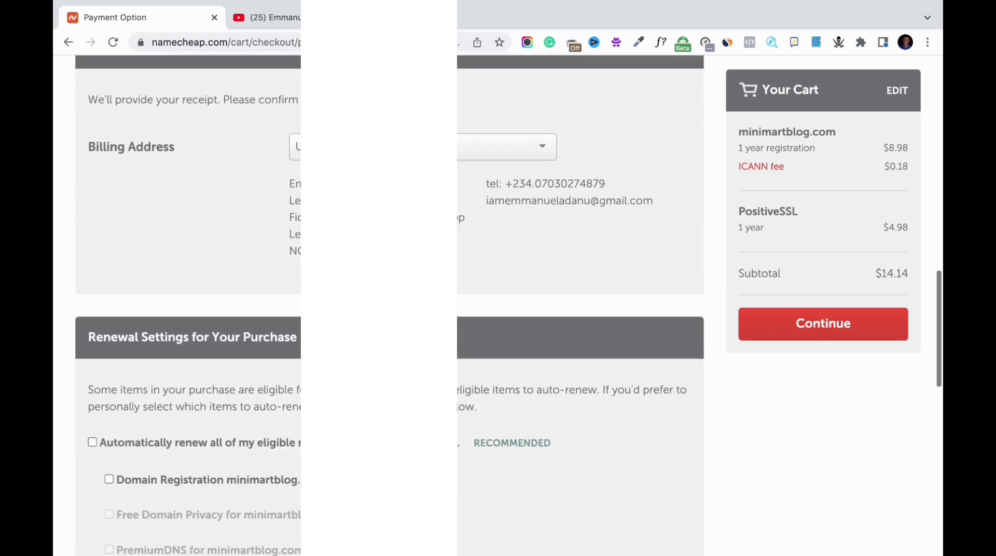
scroll(508, 306, "down", 1)
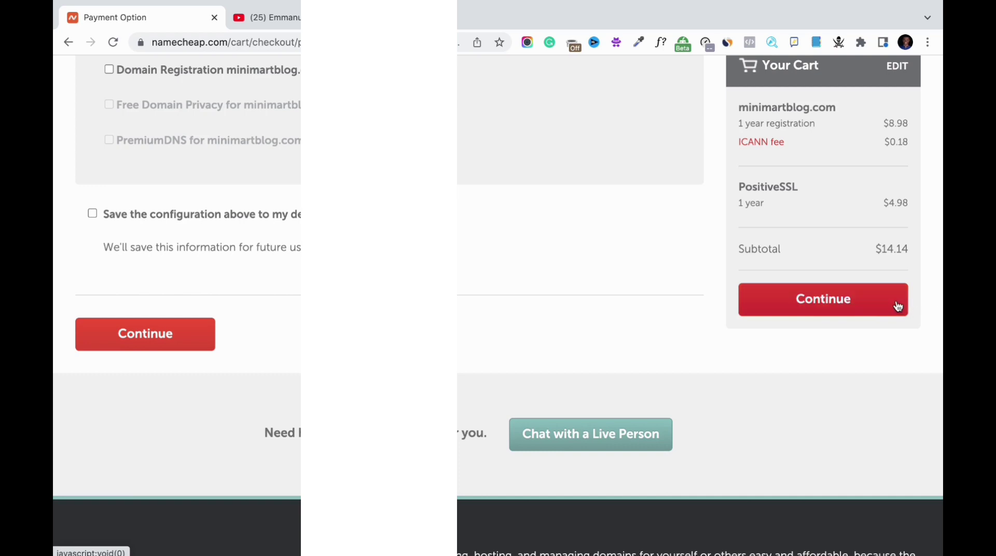
Continue past the payment settings and pay the $14.14 order with Pay Now.
left_click(195, 335)
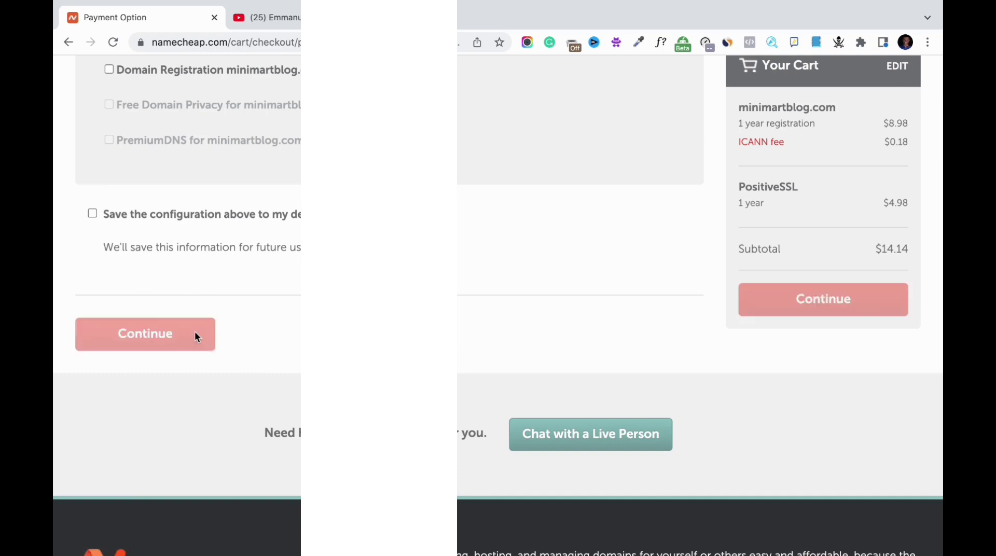
scroll(310, 134, "up", 2)
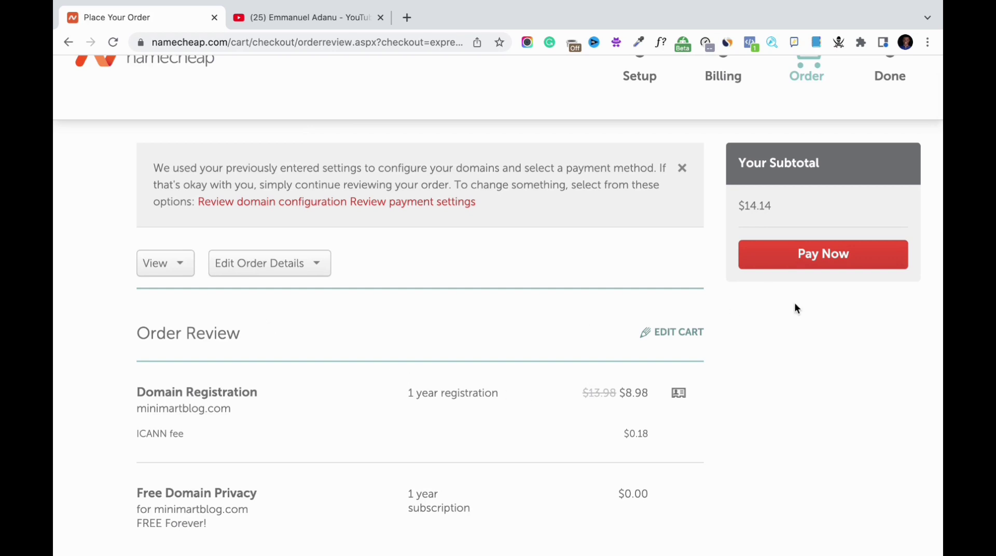
left_click(838, 259)
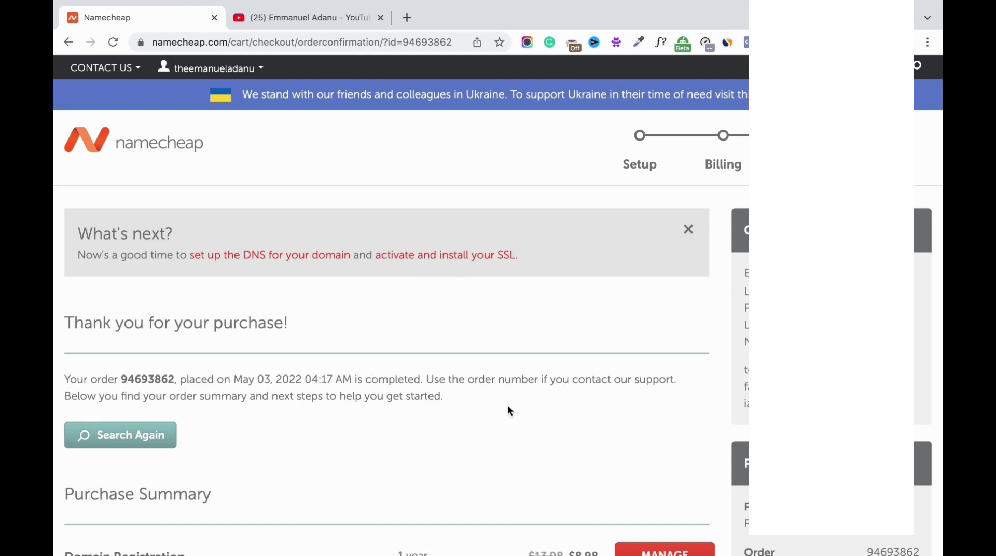
scroll(413, 419, "down", 4)
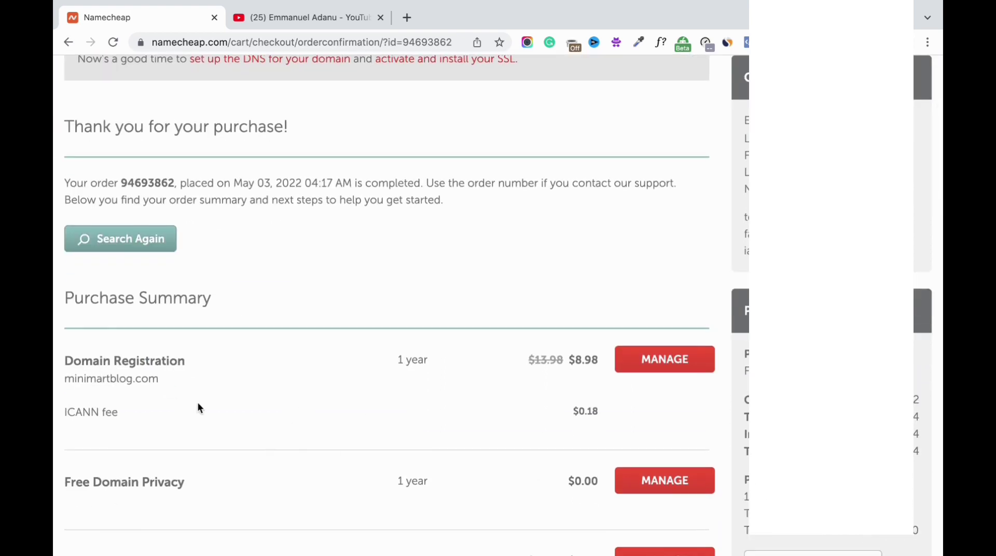
scroll(199, 403, "down", 1)
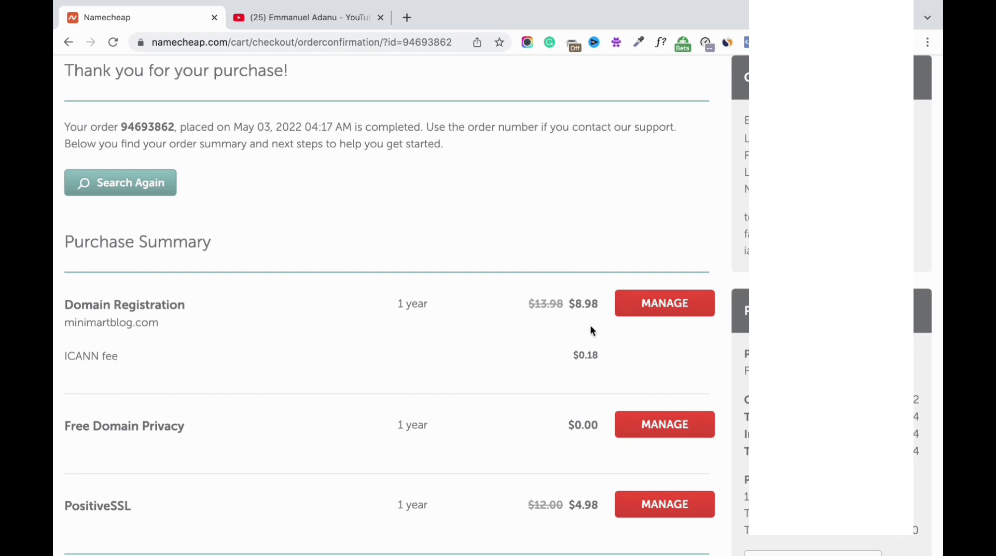
scroll(590, 324, "down", 3)
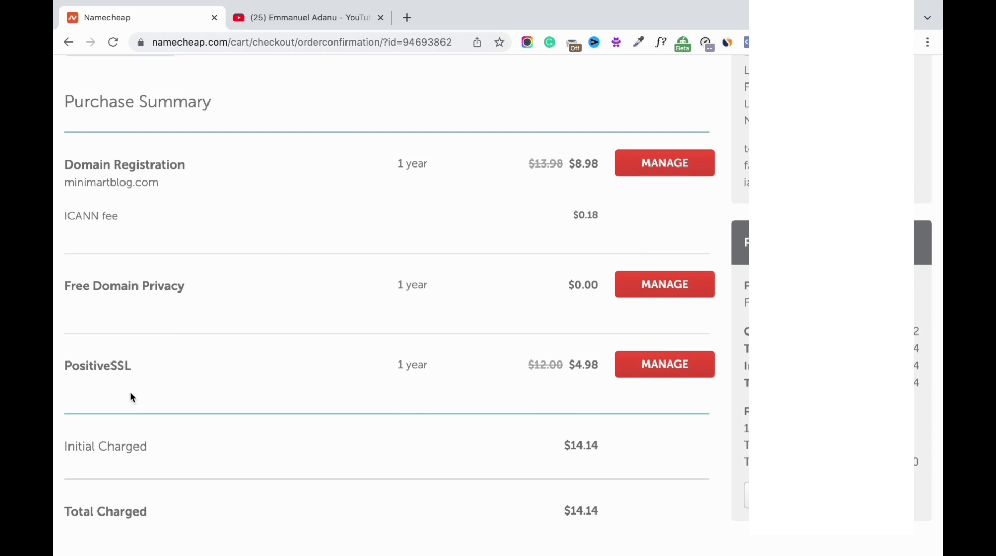
scroll(245, 387, "down", 2)
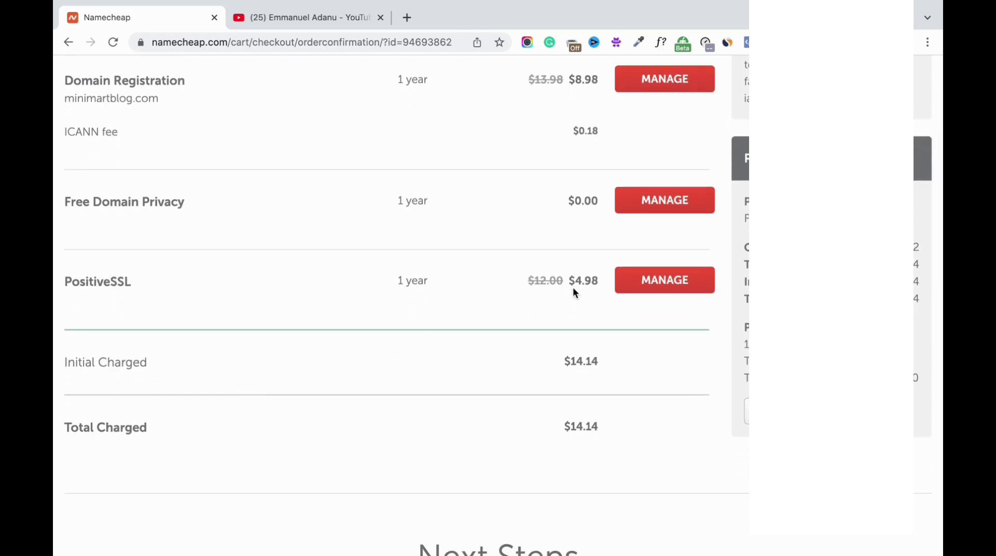
scroll(509, 449, "down", 2)
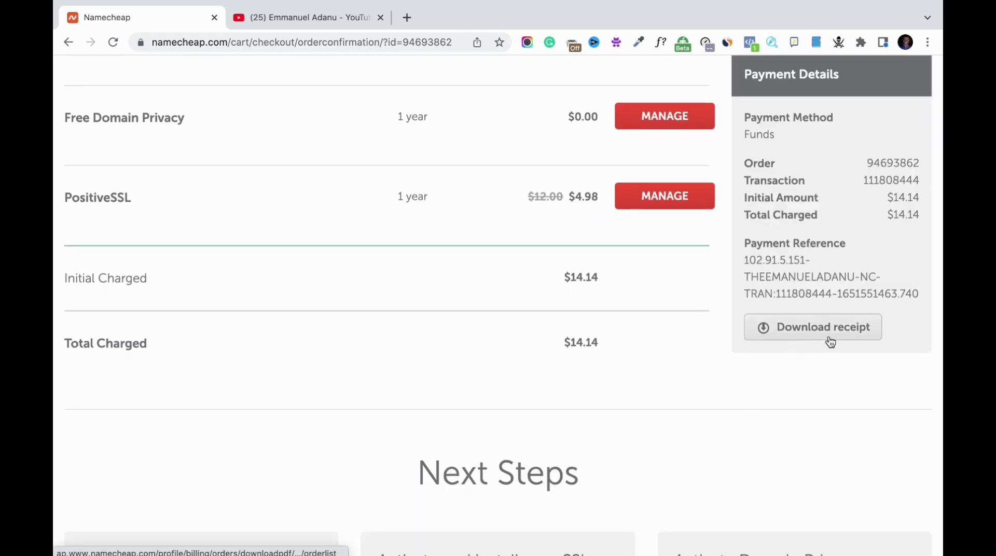
Download the minimartblog.com order receipt as a PDF and look over the confirmation page.
left_click(829, 336)
scroll(749, 356, "down", 4)
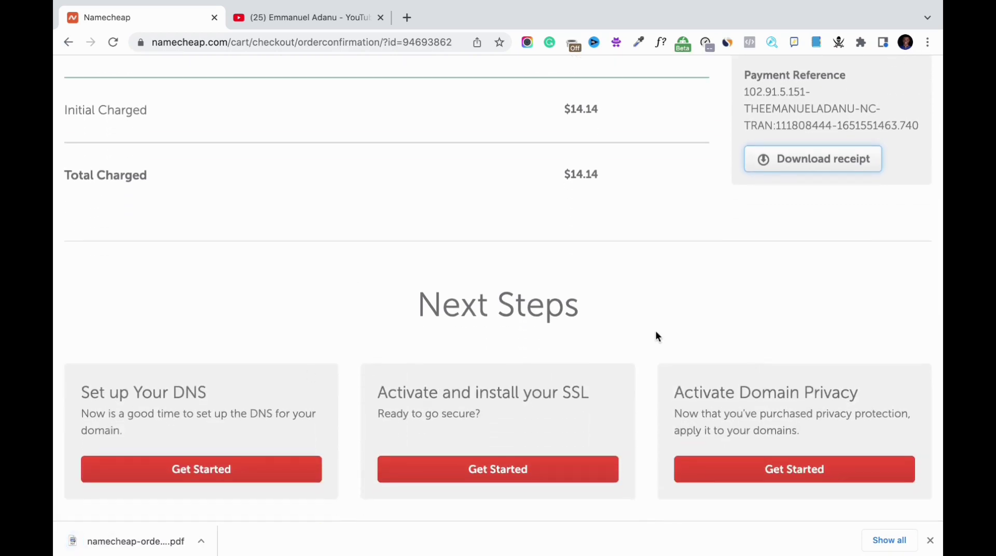
scroll(655, 333, "down", 4)
scroll(656, 333, "down", 4)
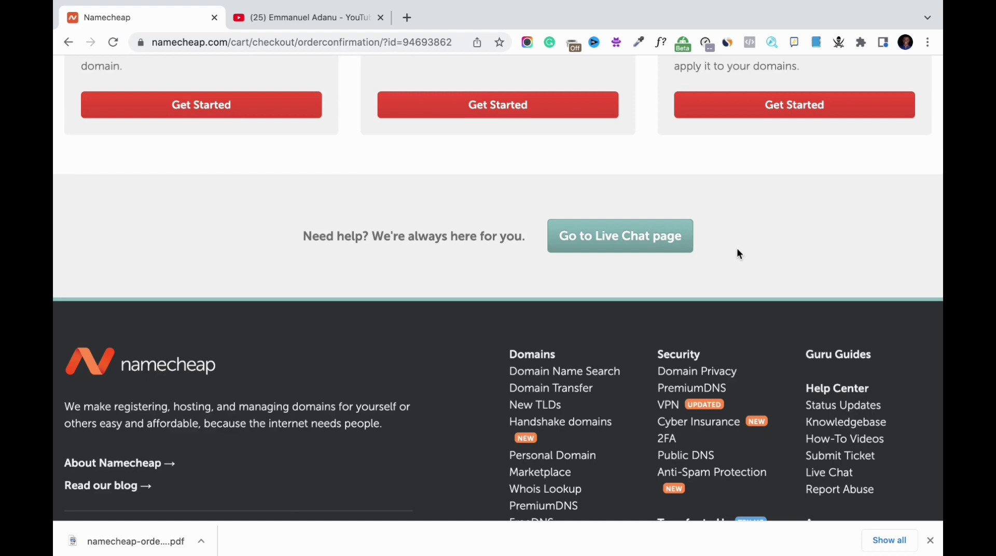
scroll(737, 249, "up", 2)
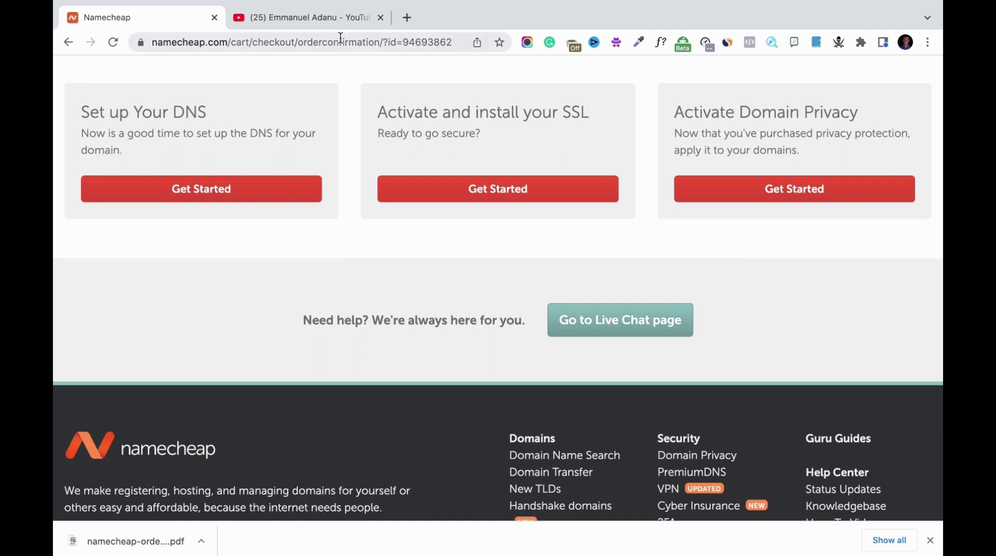
left_click(334, 19)
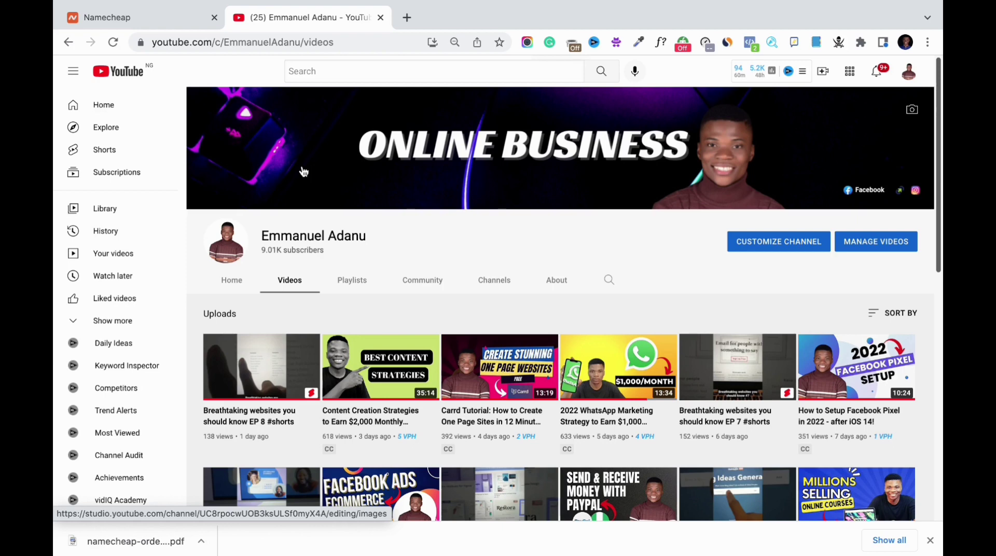
Scroll down the channel's Videos page past the Paystack, Google AdSense and Payoneer tutorials.
scroll(424, 280, "down", 7)
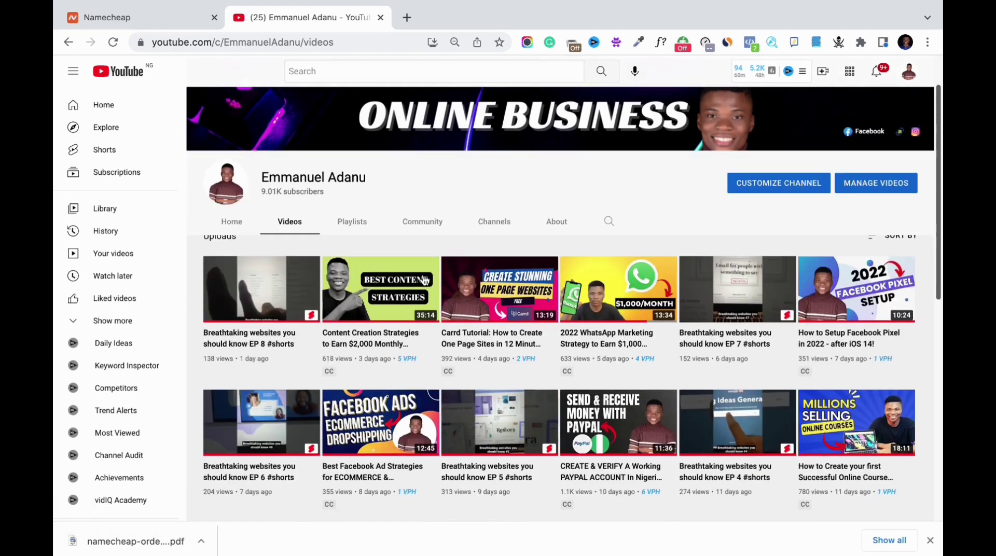
scroll(424, 280, "down", 3)
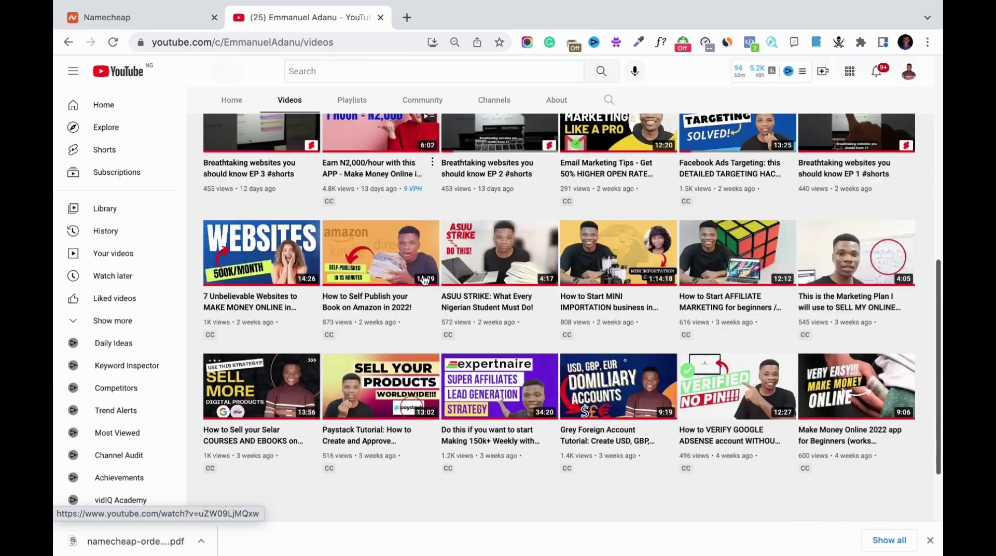
scroll(424, 280, "down", 3)
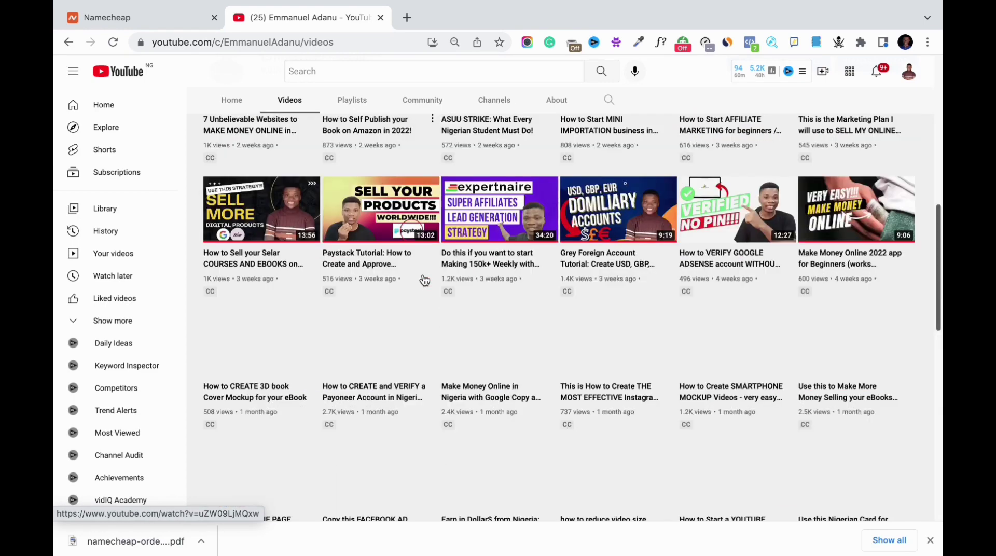